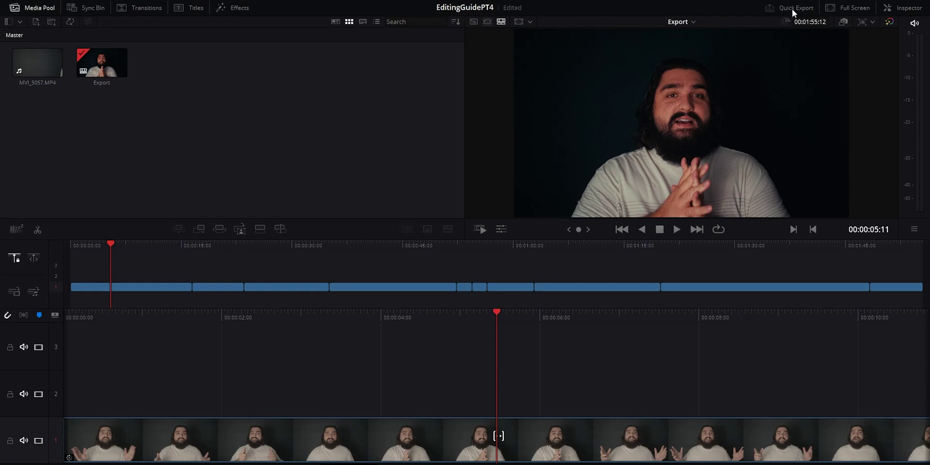
Open and dismiss Quick Export three times, then return to the Cut workspace.
click(789, 9)
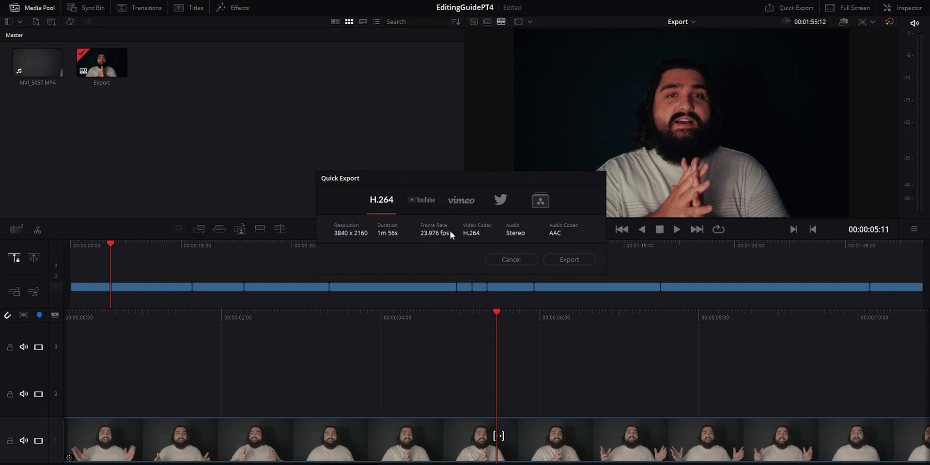
click(507, 260)
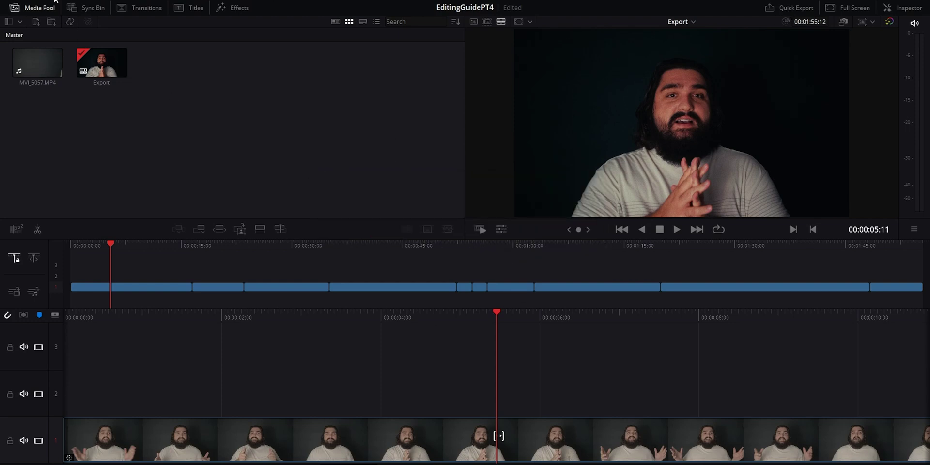
click(62, 1)
click(103, 160)
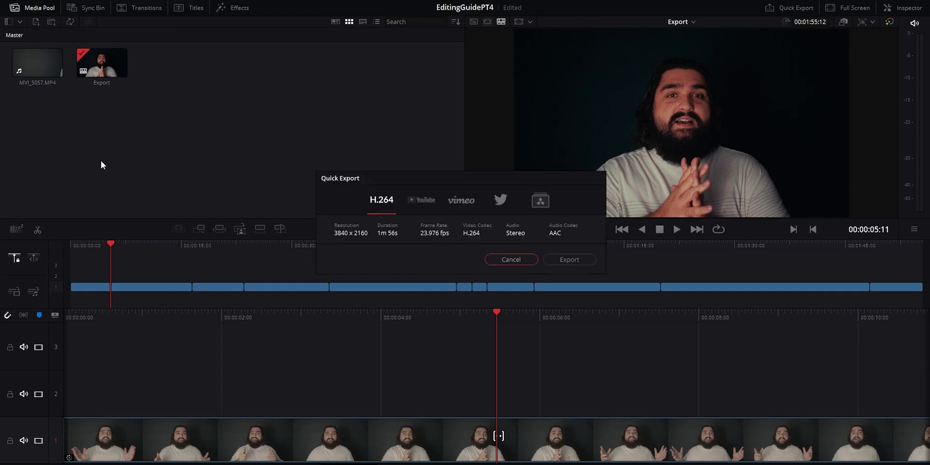
click(507, 260)
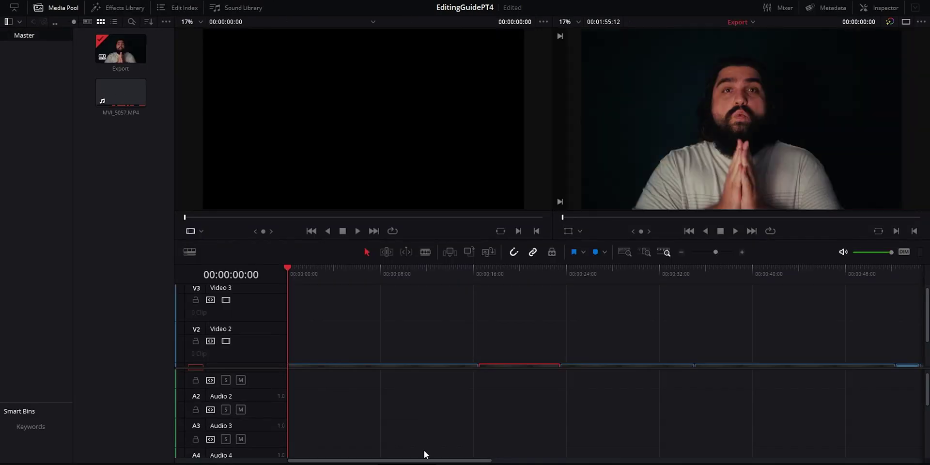
click(78, 2)
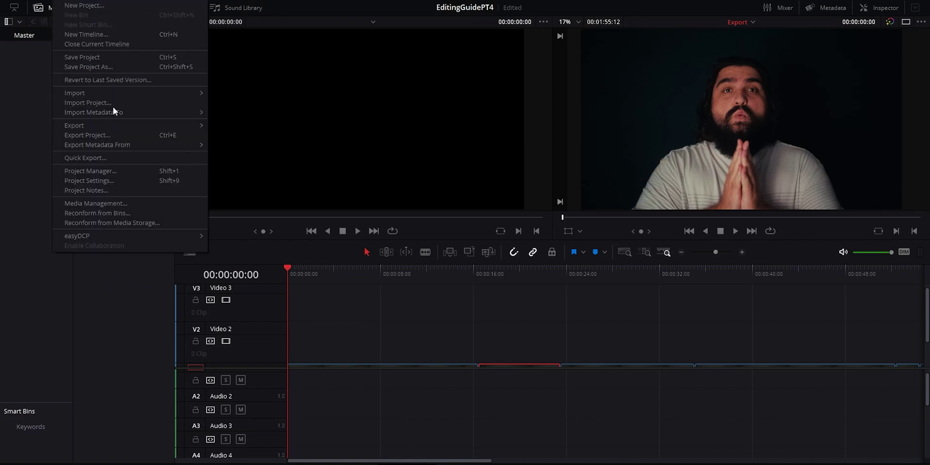
click(105, 159)
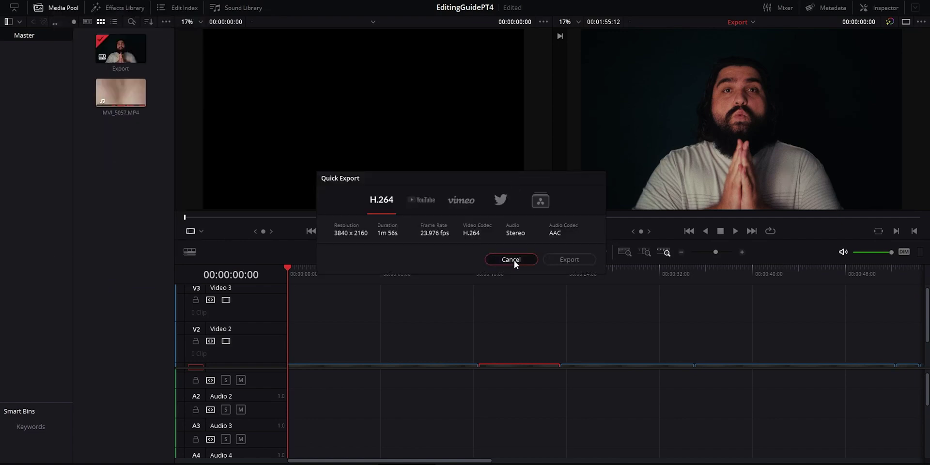
click(514, 260)
key(shift+3)
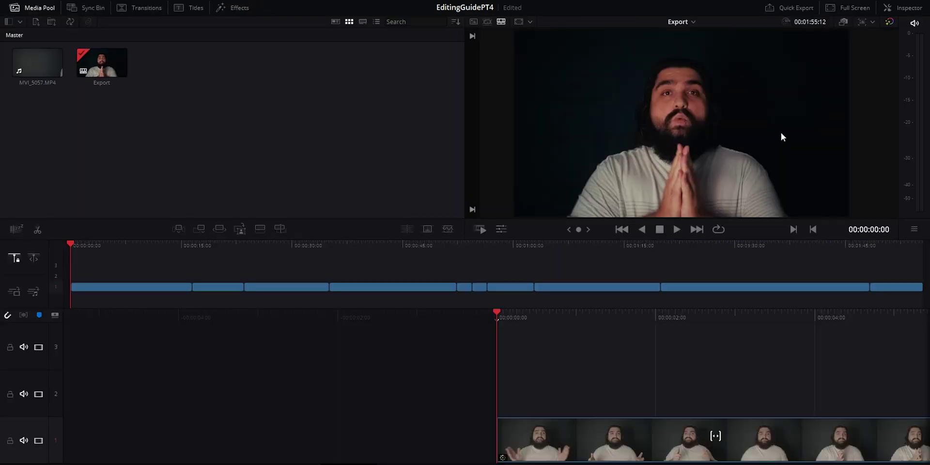
In Quick Export, preview the YouTube, Vimeo and Twitter destinations and the account settings.
click(790, 8)
click(424, 203)
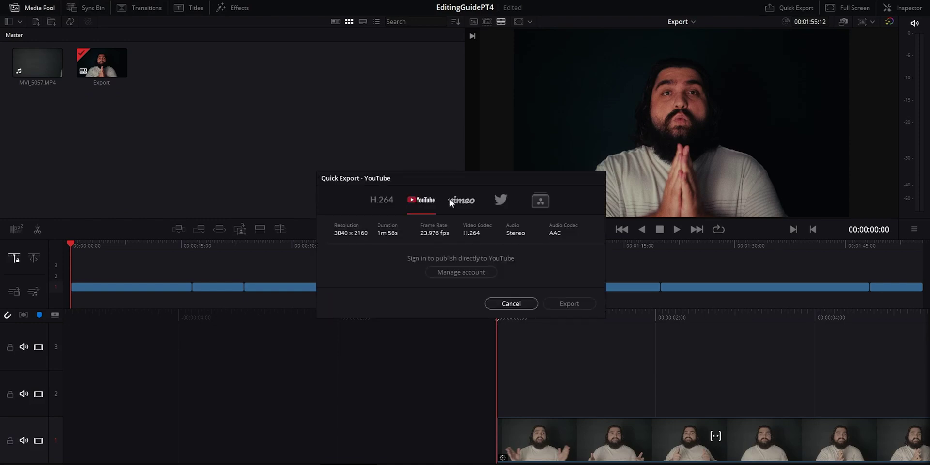
click(463, 200)
click(501, 198)
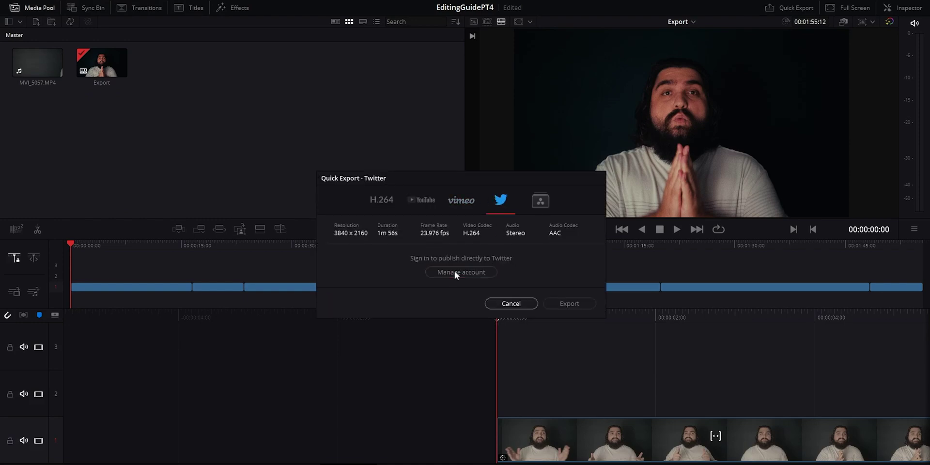
click(455, 272)
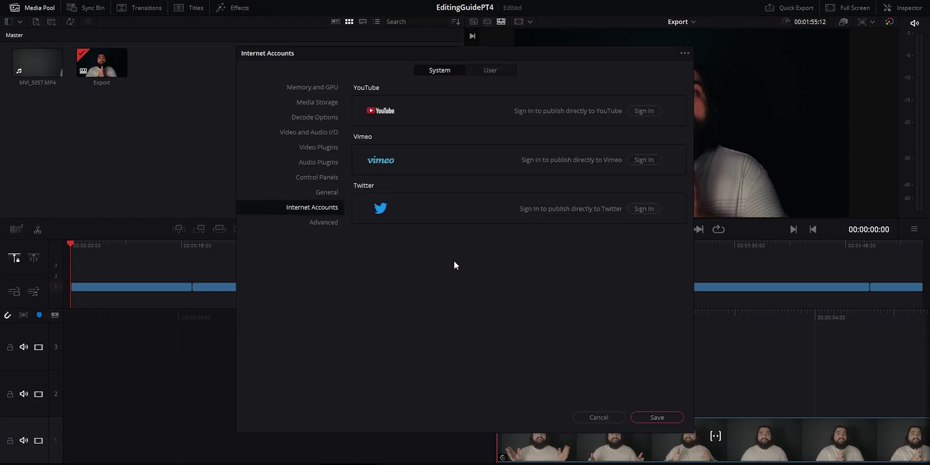
click(599, 418)
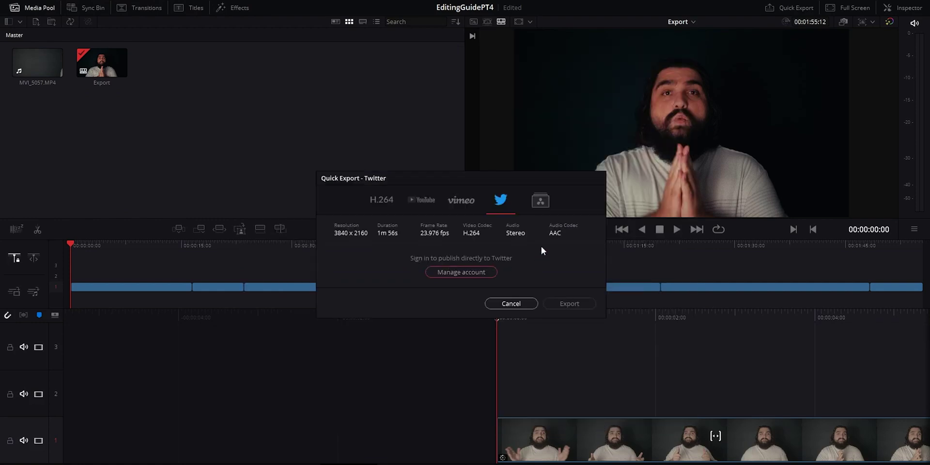
Select the saved H264 1080p custom preset and close Quick Export without exporting.
click(385, 203)
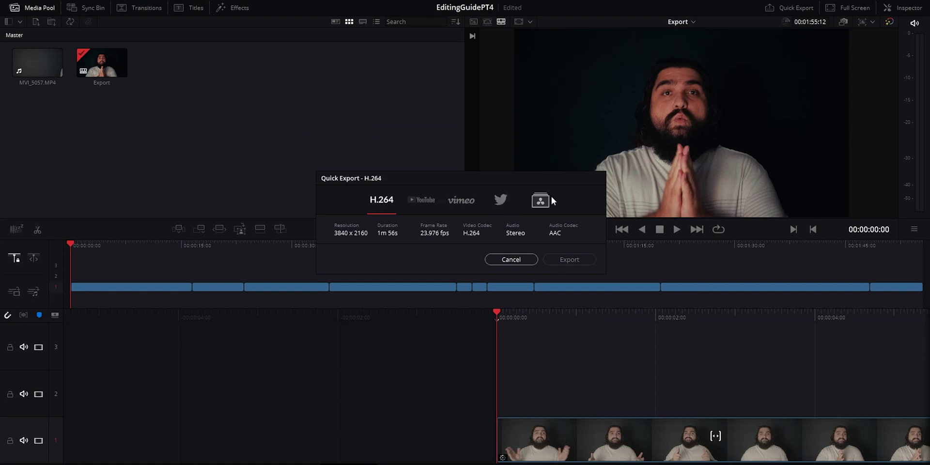
click(542, 207)
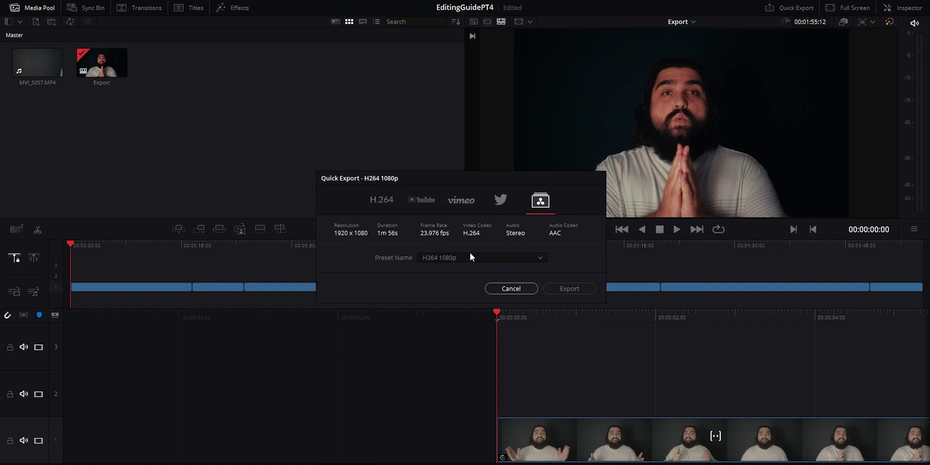
click(456, 259)
click(443, 270)
click(512, 289)
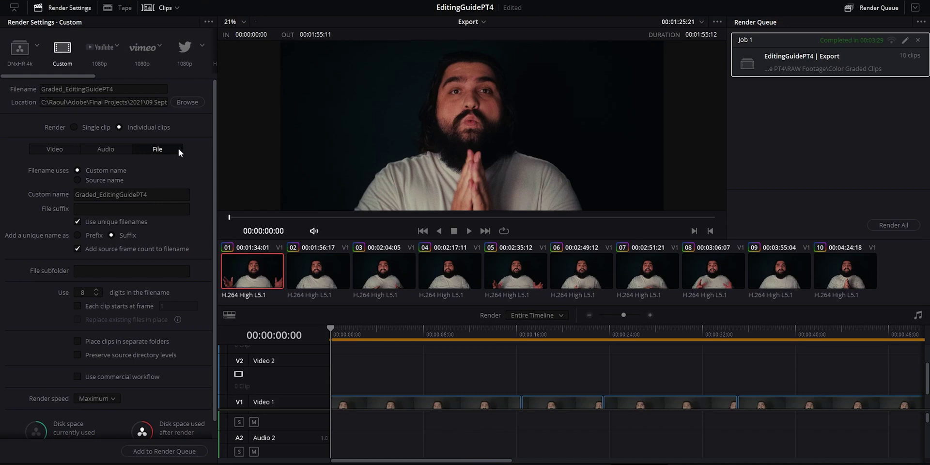
Try the YouTube, Vimeo, Twitter, H.264 Master, FCP 7, Premiere XML, AVID AAF and Audio Only presets.
click(101, 50)
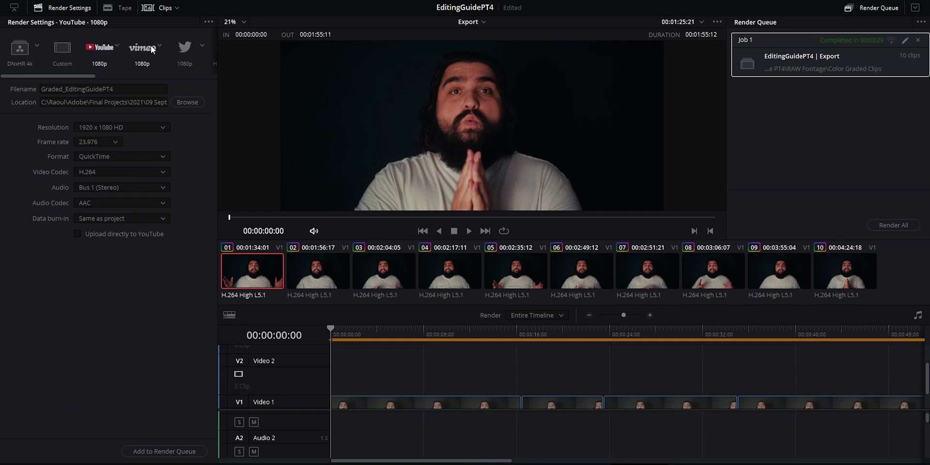
click(146, 47)
click(185, 47)
drag(87, 76, 152, 74)
click(99, 49)
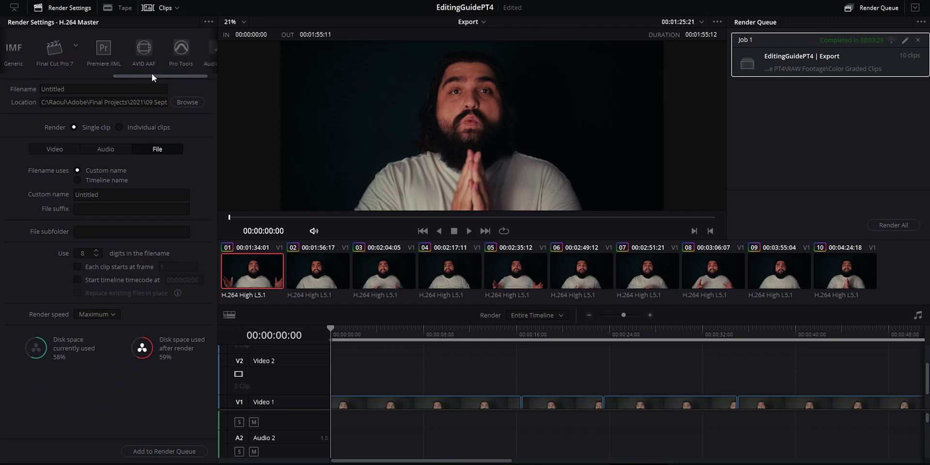
click(53, 48)
click(106, 50)
click(145, 49)
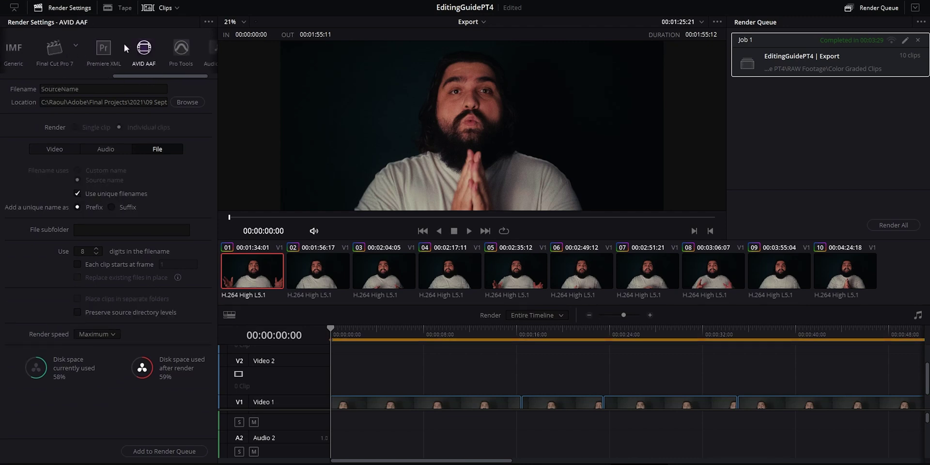
drag(160, 76, 177, 74)
click(197, 47)
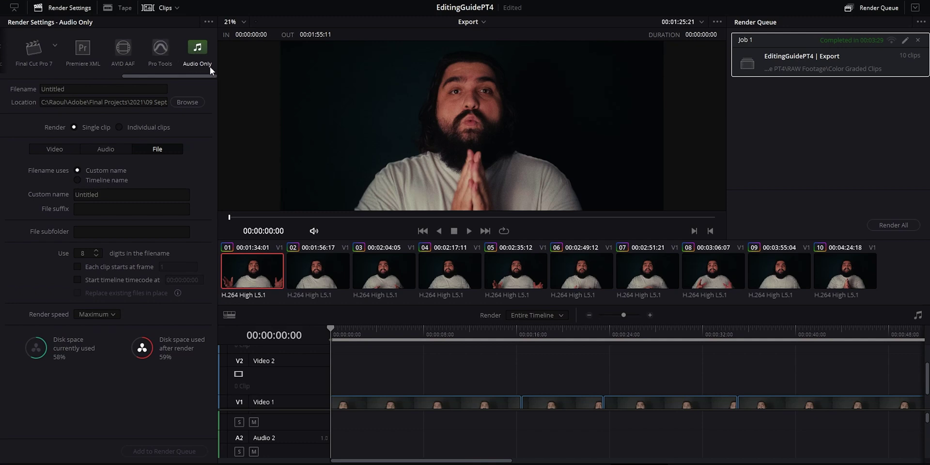
drag(182, 77, 48, 84)
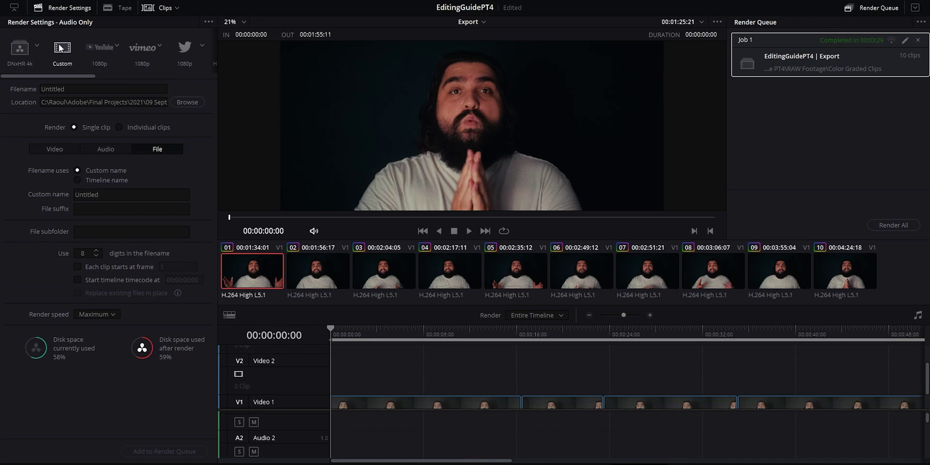
Switch to Custom render settings and render each clip as a separate file.
click(60, 48)
click(105, 53)
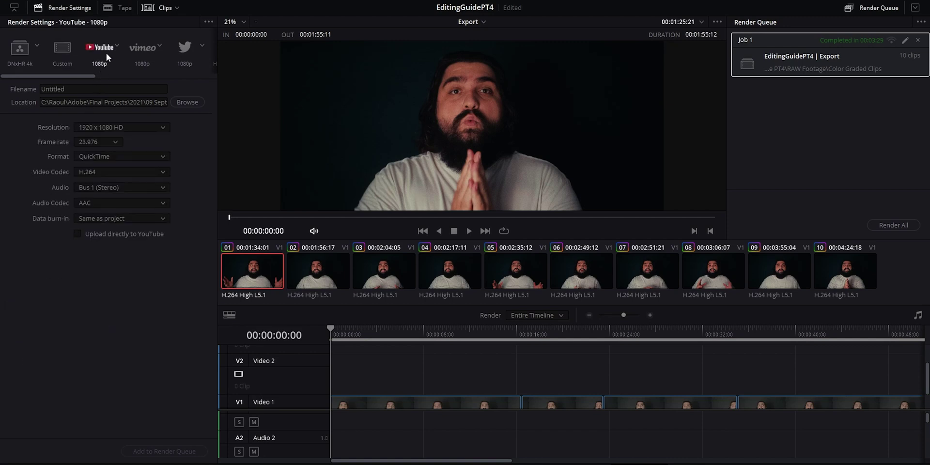
click(67, 50)
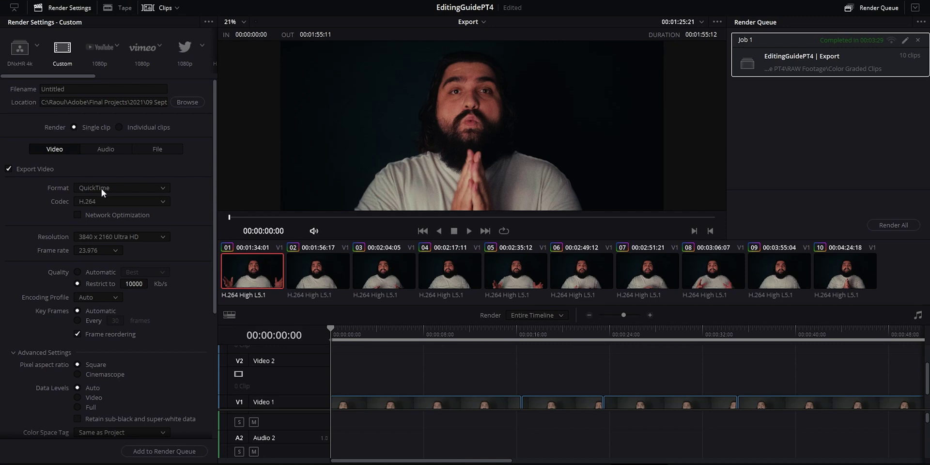
click(147, 129)
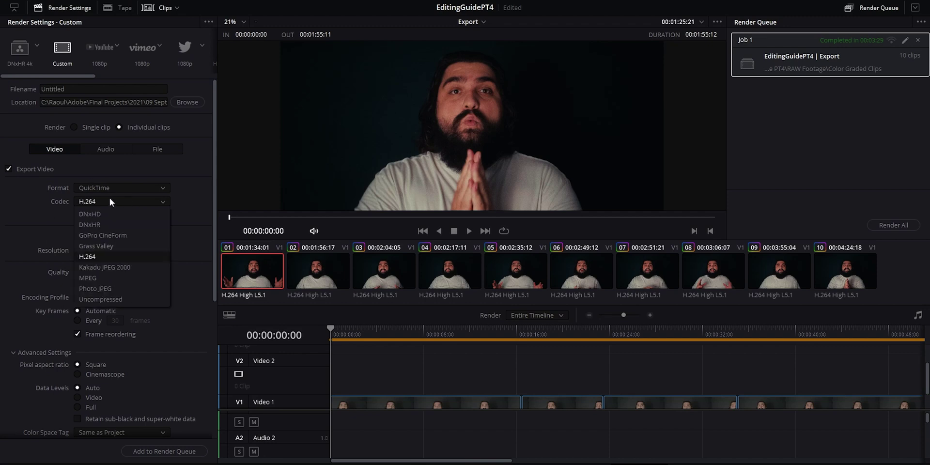
Set the video codec to DNxHR with type DNxHR HQ.
click(95, 225)
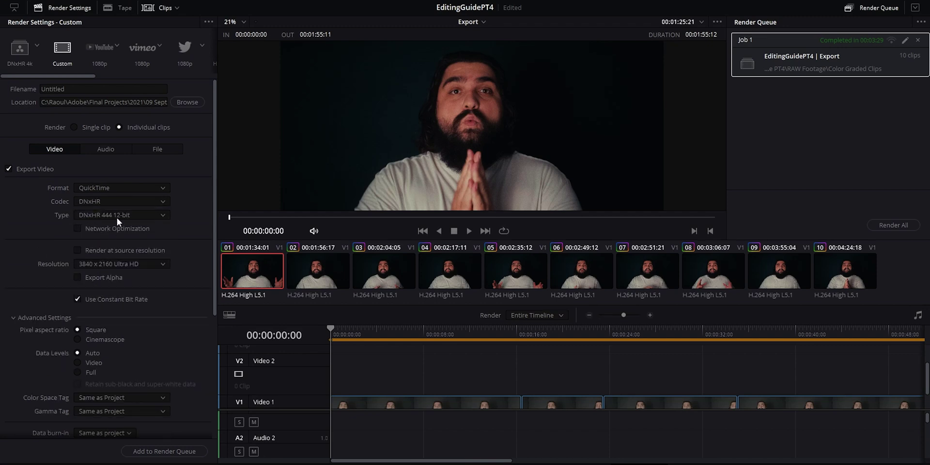
click(117, 217)
click(116, 270)
click(114, 222)
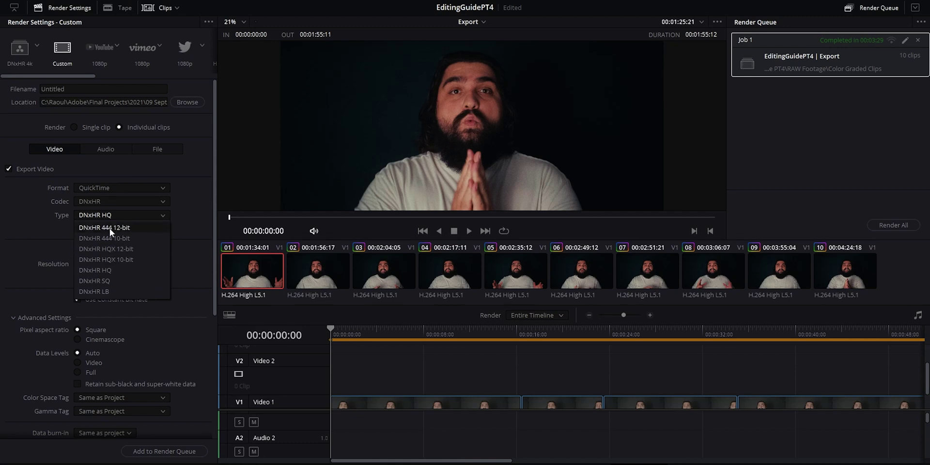
click(112, 272)
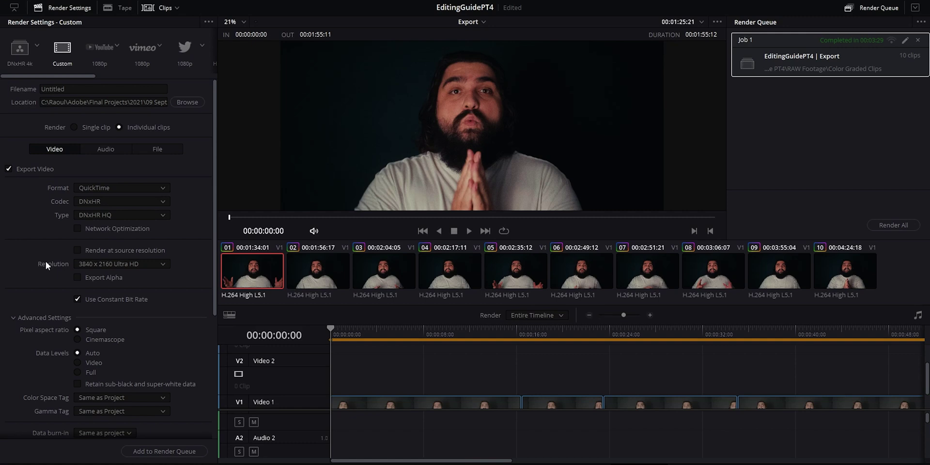
Set the render resolution to 3840 x 2160 Ultra HD.
click(117, 263)
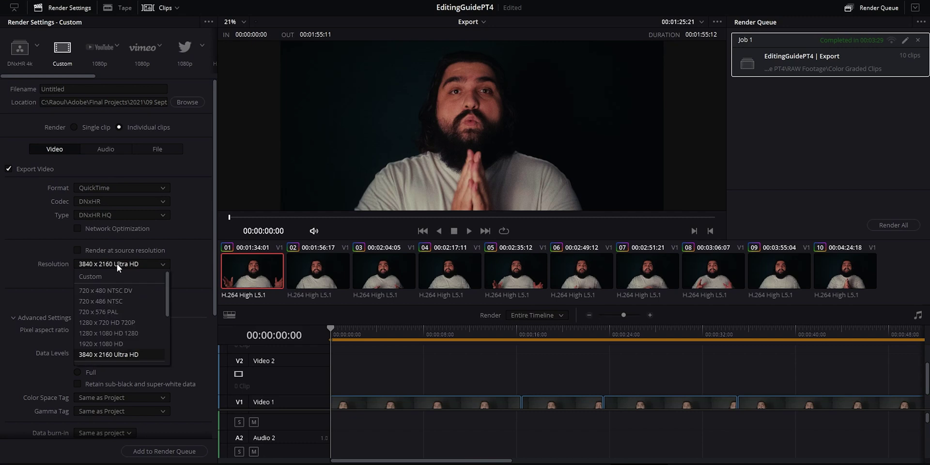
click(106, 275)
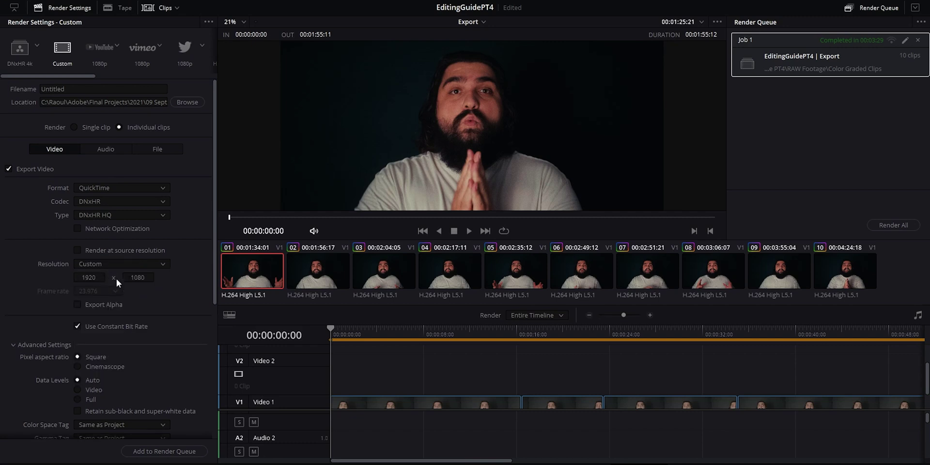
click(118, 263)
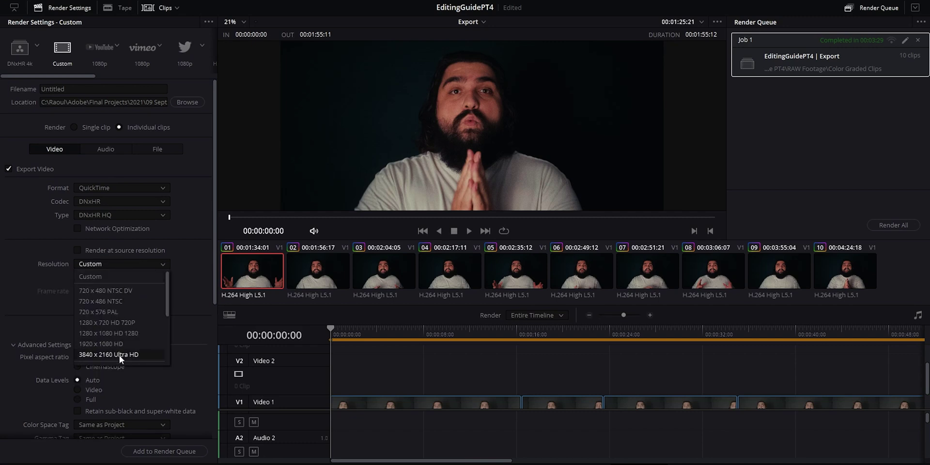
click(119, 356)
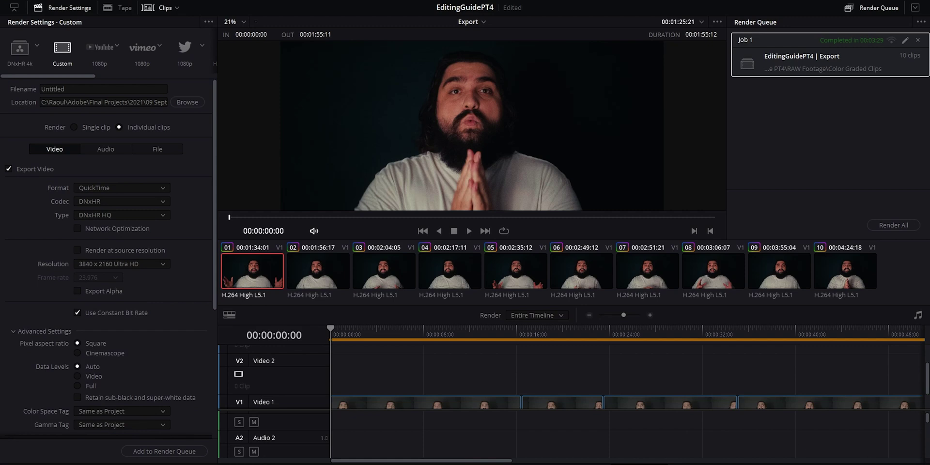
key(shift+9)
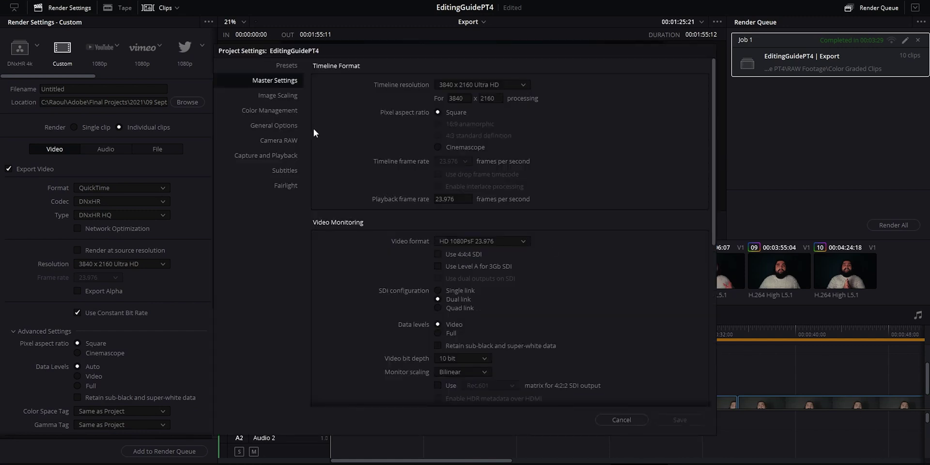
click(281, 97)
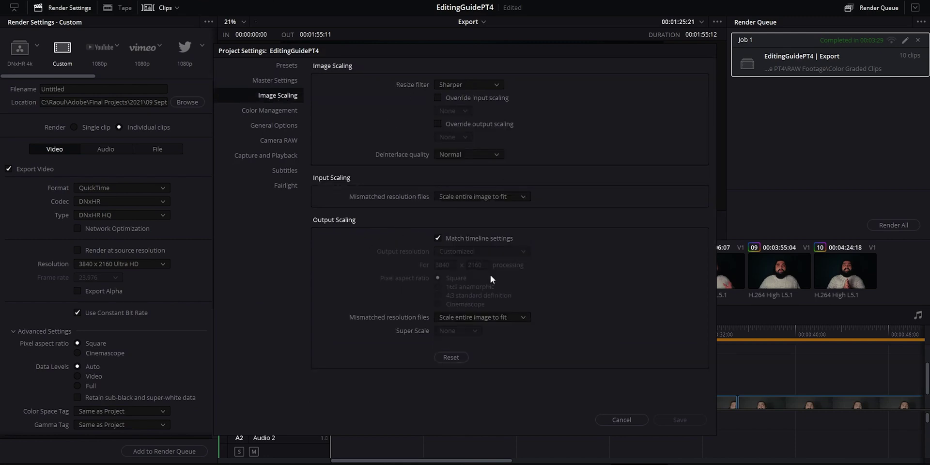
click(494, 316)
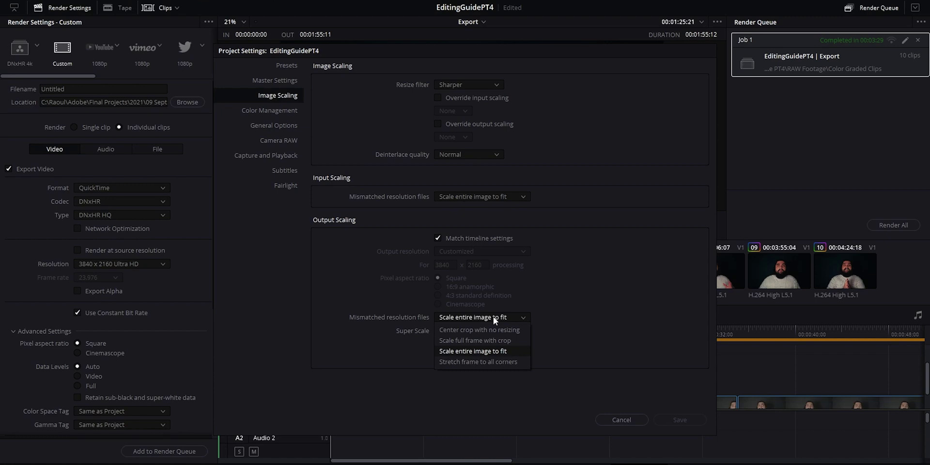
click(493, 316)
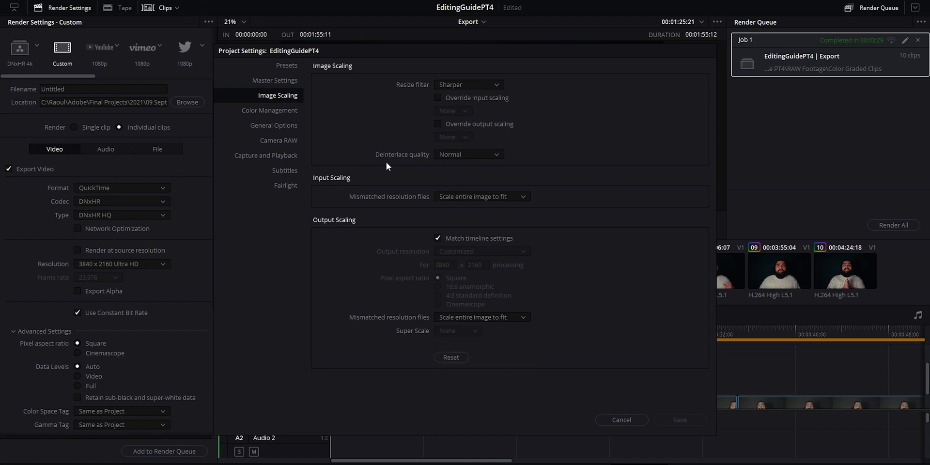
click(623, 420)
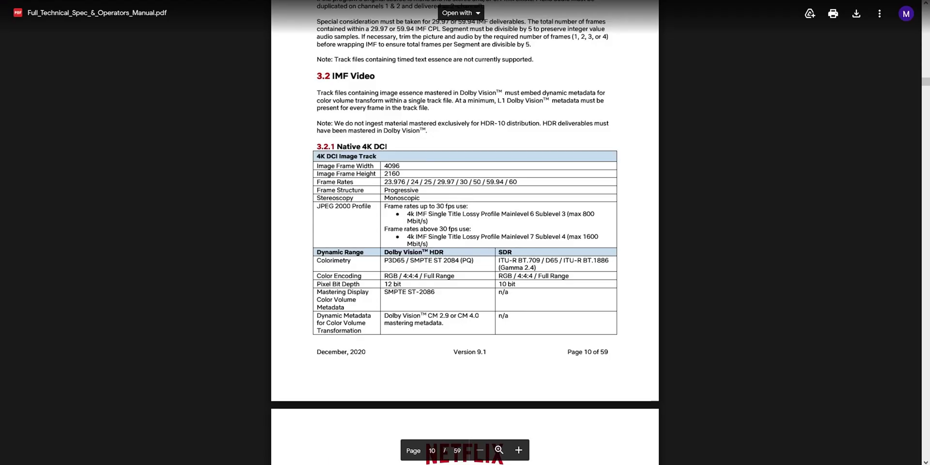
scroll(333, 145, up, 5)
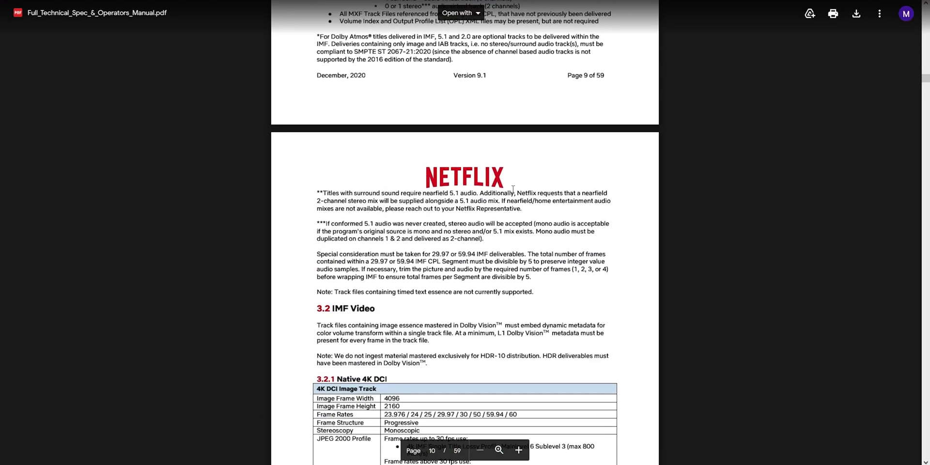
scroll(402, 239, down, 10)
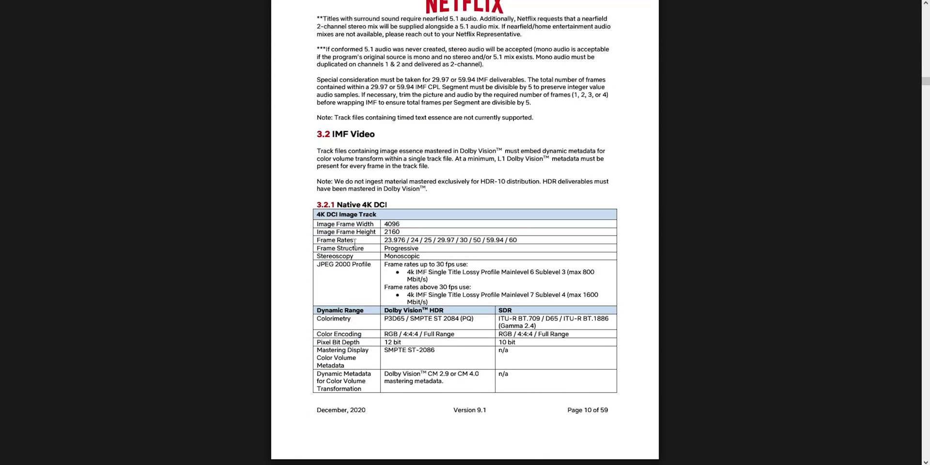
scroll(371, 240, down, 3)
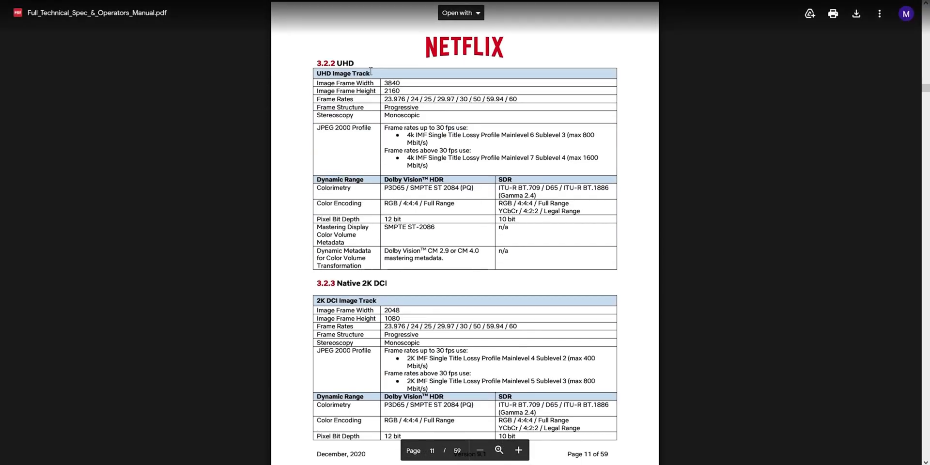
scroll(440, 312, down, 1)
scroll(439, 312, down, 3)
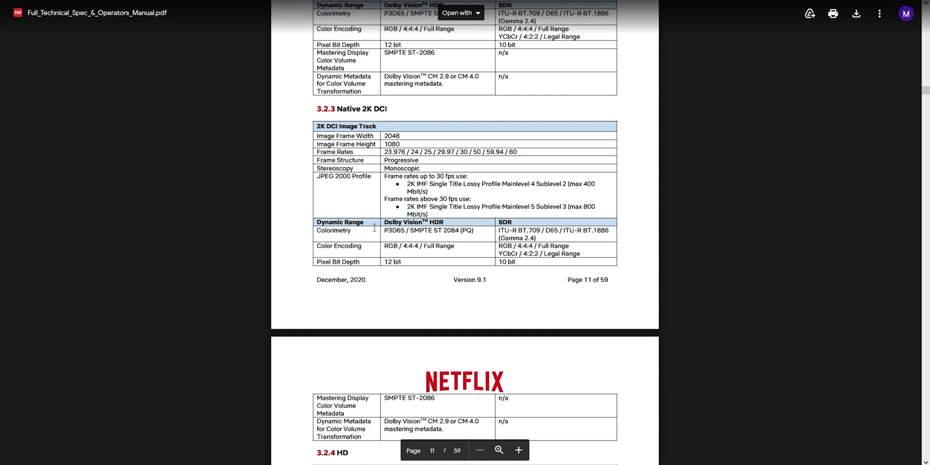
scroll(375, 227, down, 6)
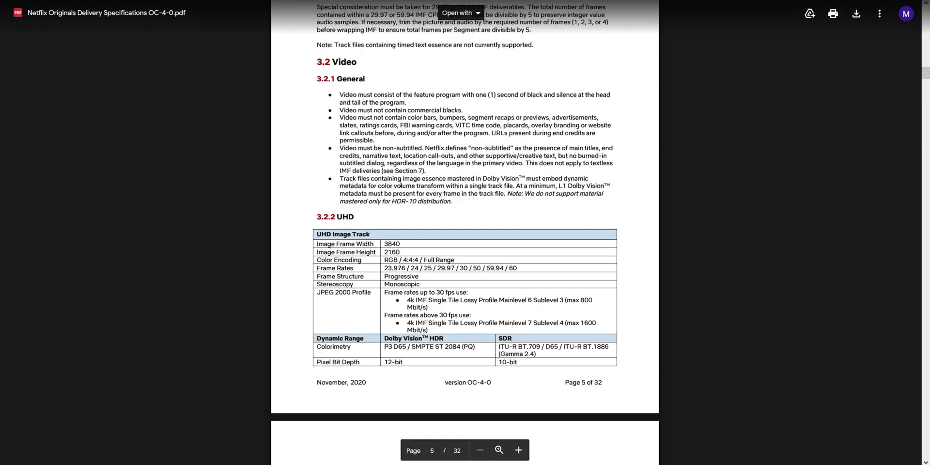
scroll(400, 184, down, 3)
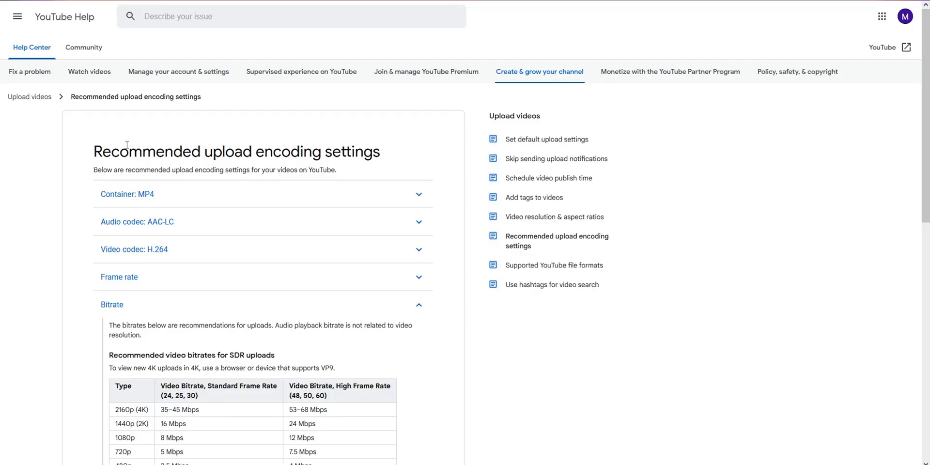
scroll(175, 153, down, 3)
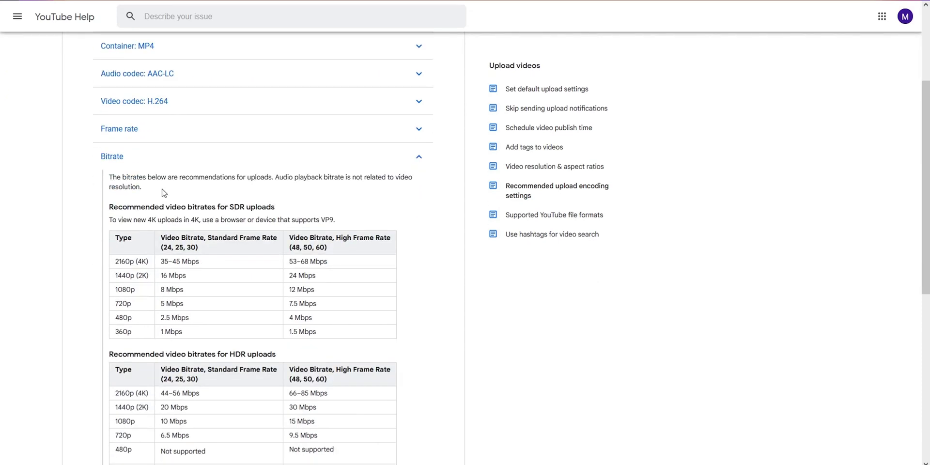
drag(115, 261, 284, 307)
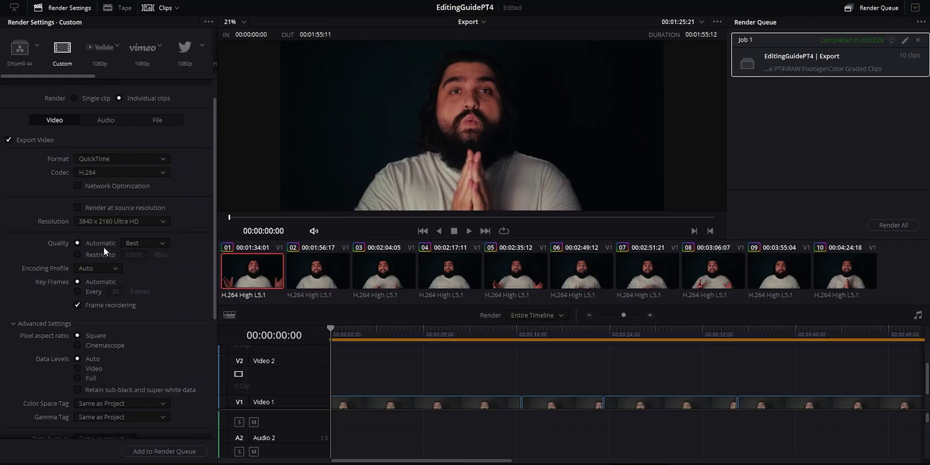
Toggle quality to Restrict to, then back to Automatic at Best.
click(102, 254)
click(106, 244)
click(145, 243)
click(144, 299)
Change the video codec from H.264 to DNxHR and scroll down the settings.
click(122, 175)
click(105, 227)
scroll(105, 310, down, 1)
click(120, 142)
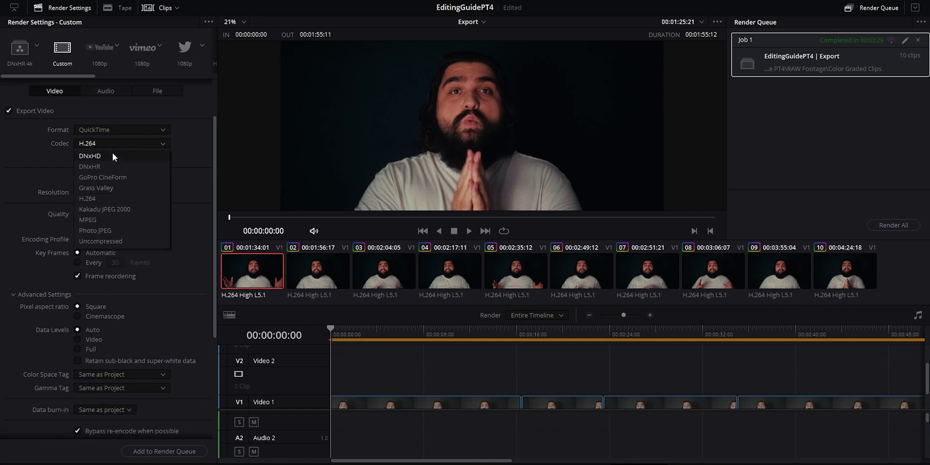
click(109, 167)
scroll(103, 344, down, 1)
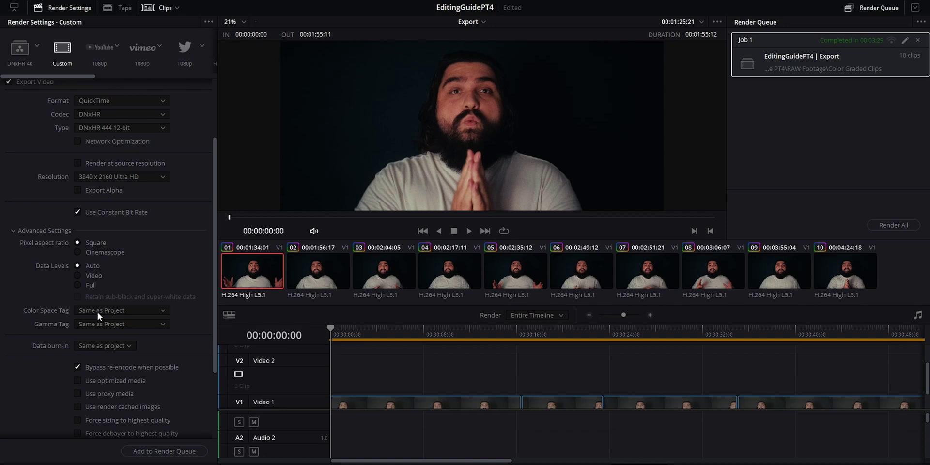
scroll(98, 309, down, 3)
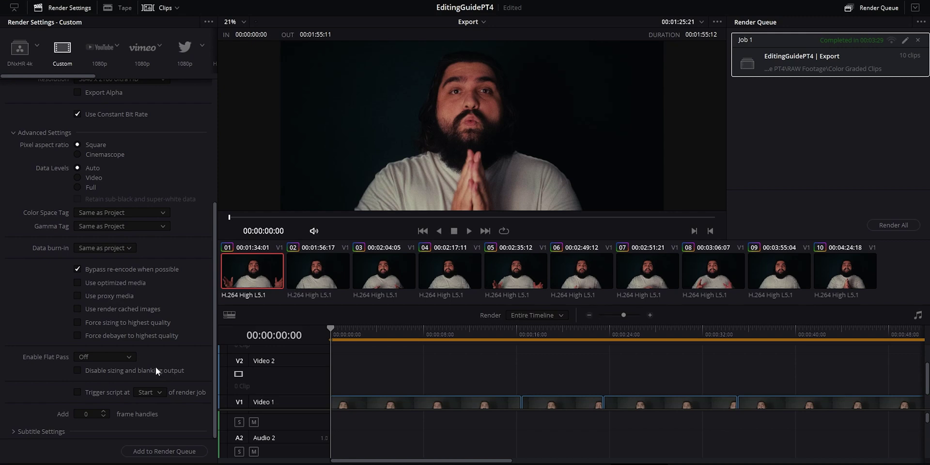
click(130, 356)
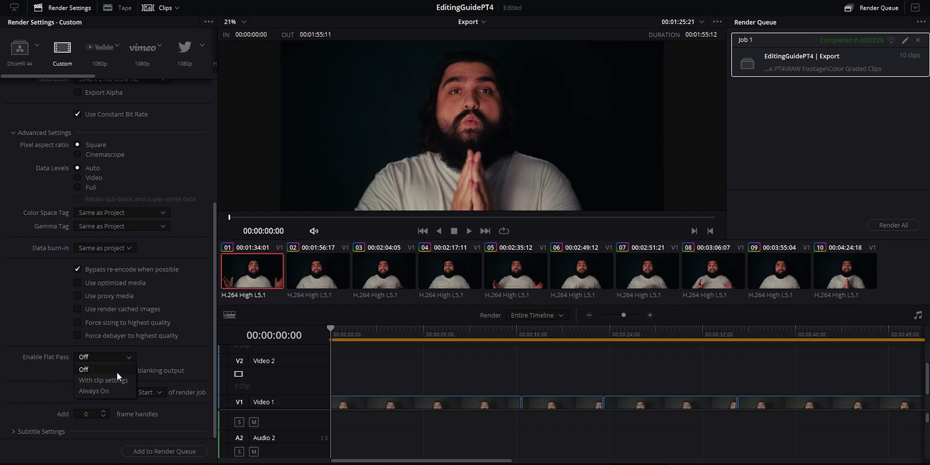
click(98, 391)
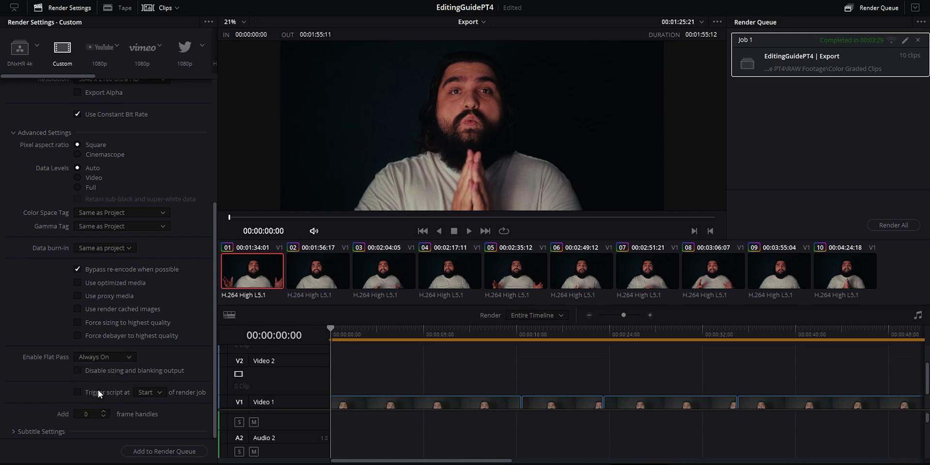
click(106, 357)
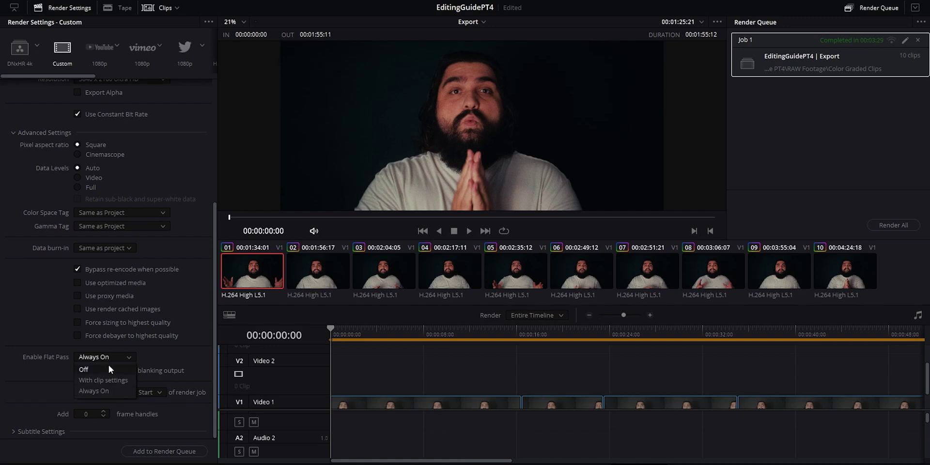
click(108, 370)
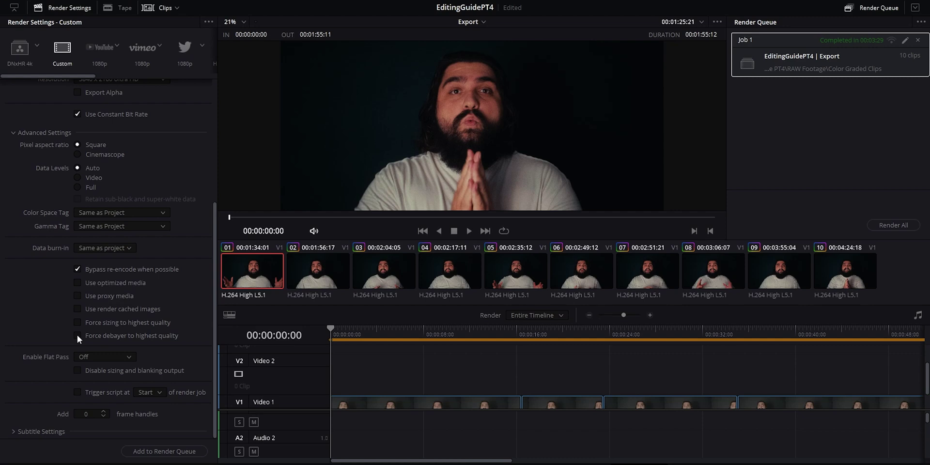
scroll(101, 286, up, 5)
Keep audio at AAC with 0 frame handles and 2 channels, and show file naming options.
click(109, 152)
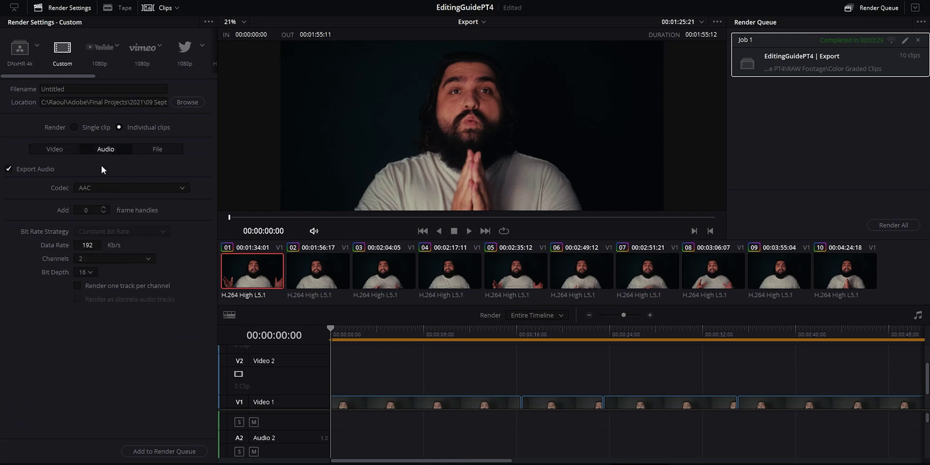
click(106, 189)
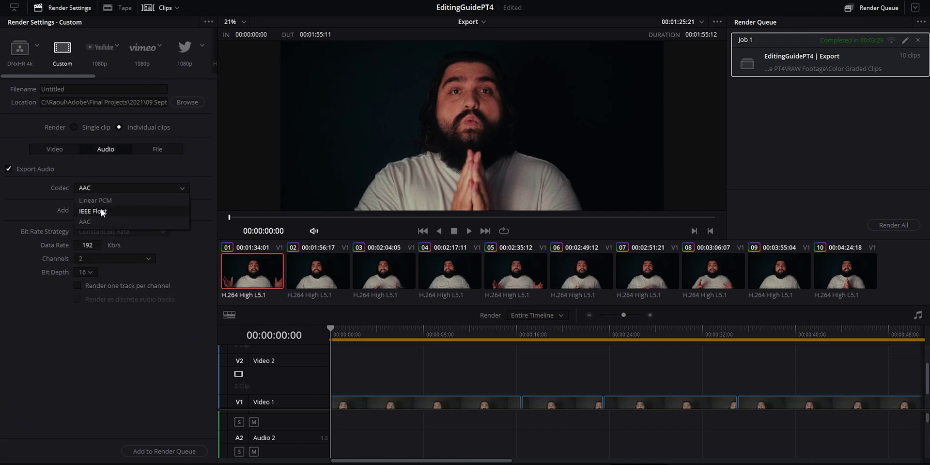
click(98, 222)
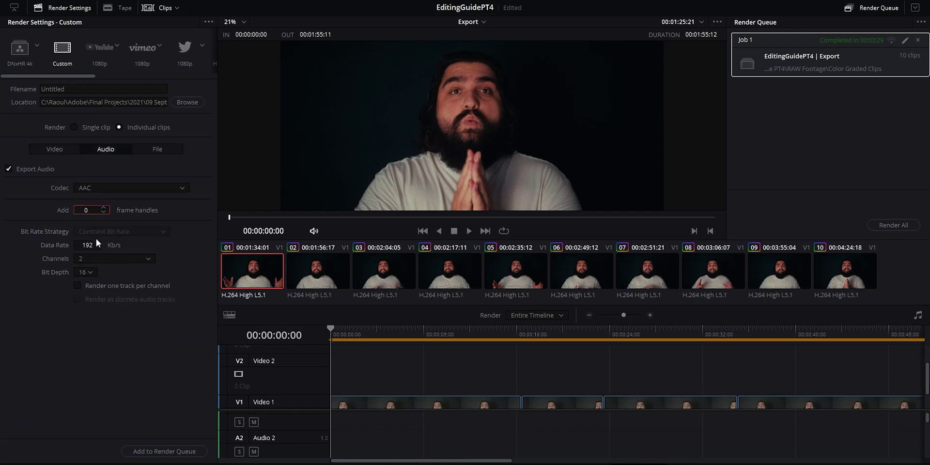
click(97, 345)
click(116, 259)
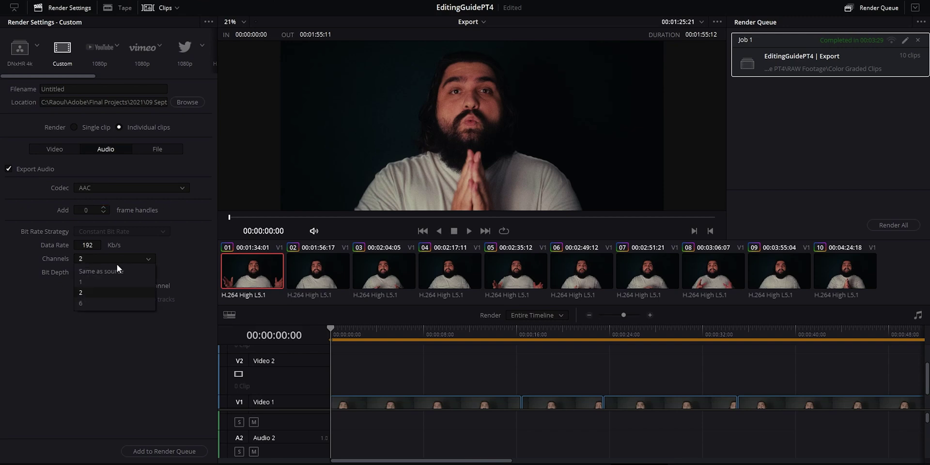
click(99, 341)
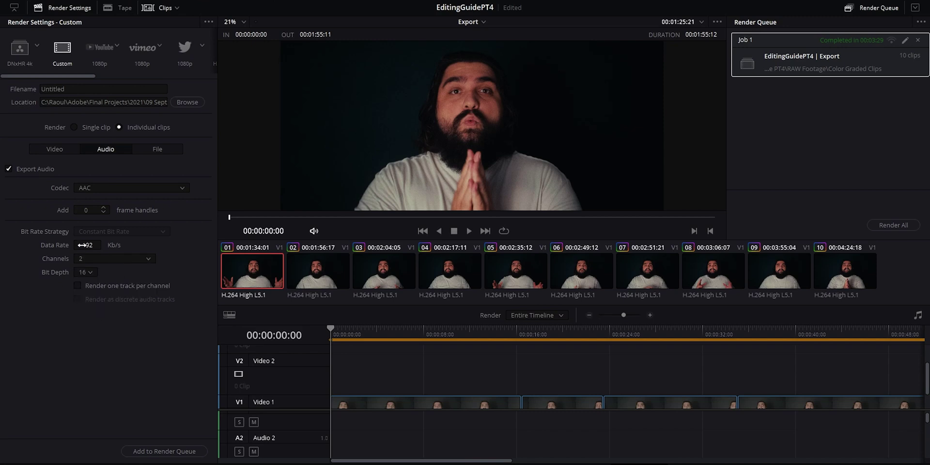
click(172, 150)
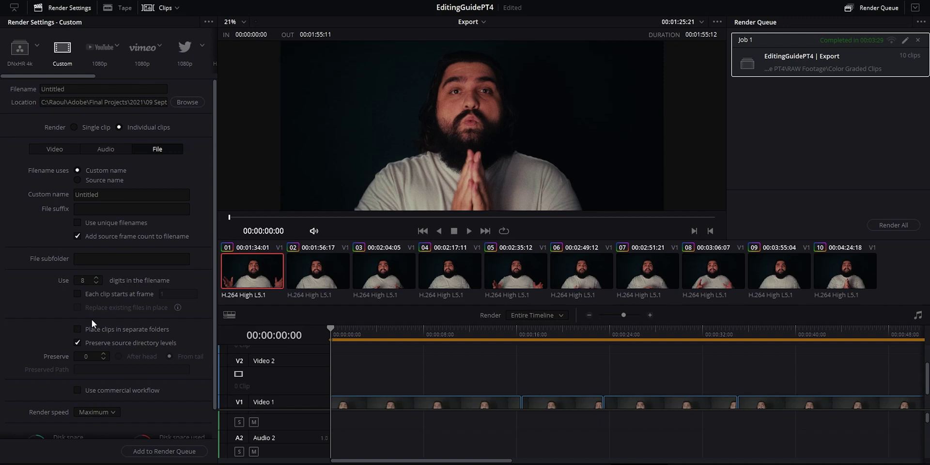
click(77, 222)
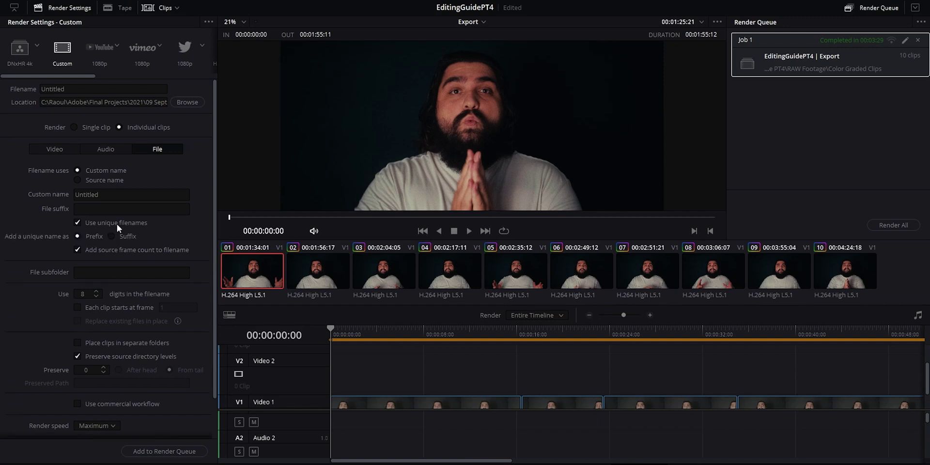
click(111, 223)
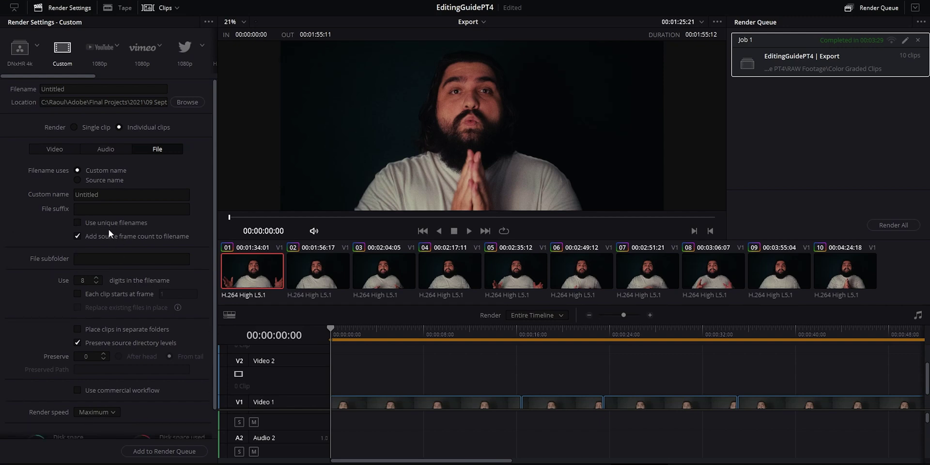
scroll(119, 315, down, 1)
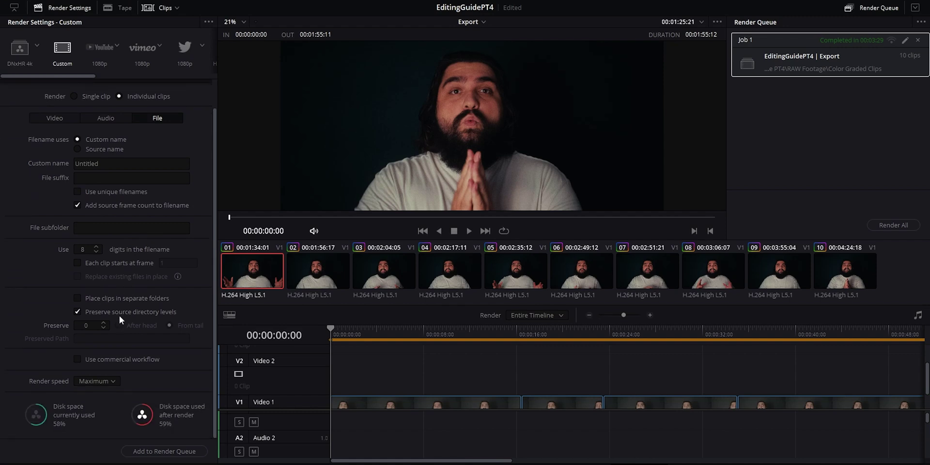
scroll(119, 316, up, 1)
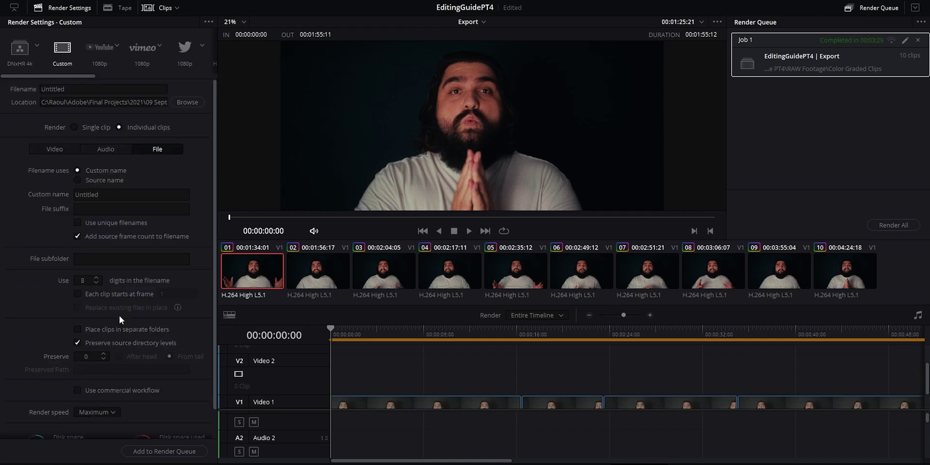
In the Video settings, enter 24 frame handles, then reset the value to 0.
click(67, 150)
scroll(60, 369, down, 10)
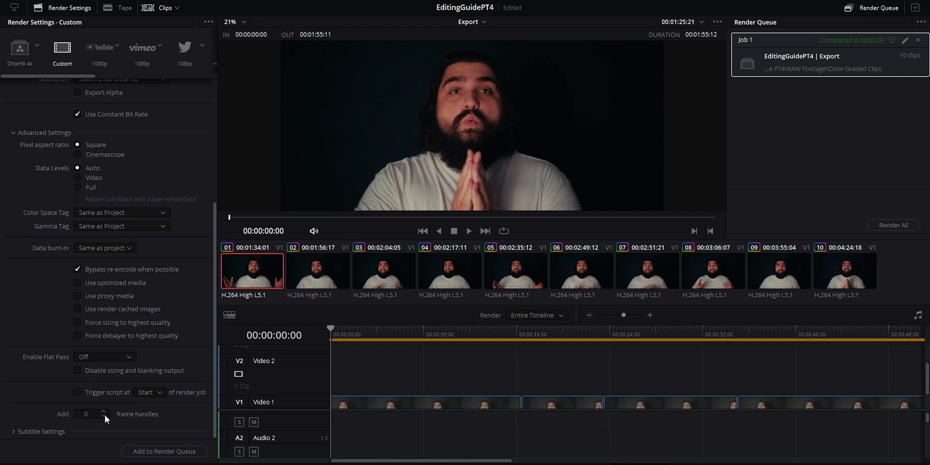
click(89, 413)
text(24)
click(54, 415)
key(BackSpace)
key(BackSpace)
text(0)
click(42, 409)
Scroll the Render Settings panel up and down to review the file options.
scroll(139, 411, up, 10)
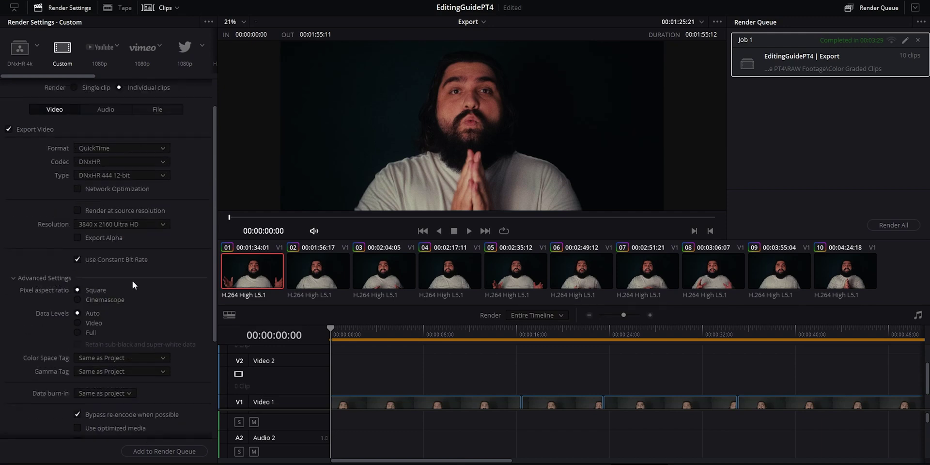
scroll(154, 267, down, 1)
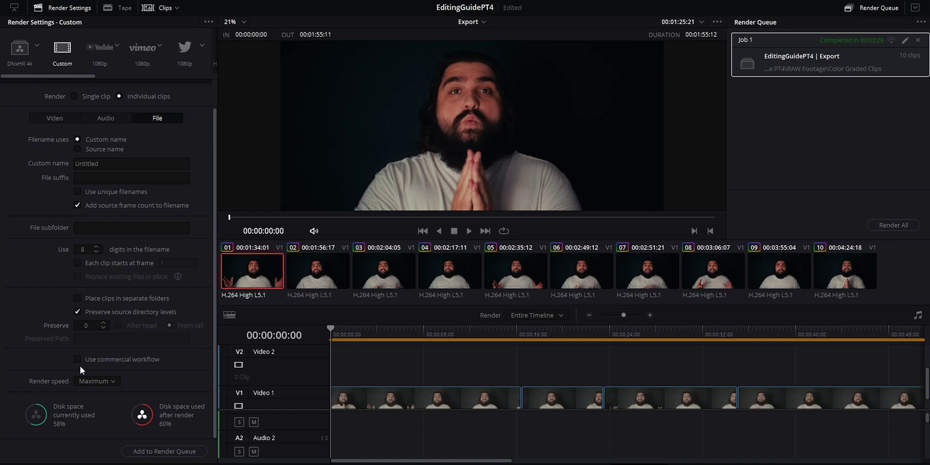
scroll(80, 366, up, 1)
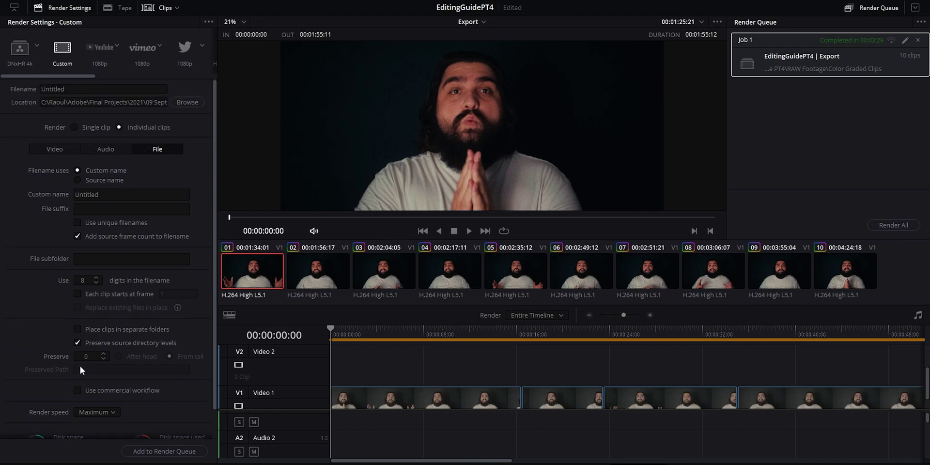
Start saving a new render preset, cancel it, then pick the H264 1080p quick export preset.
click(209, 22)
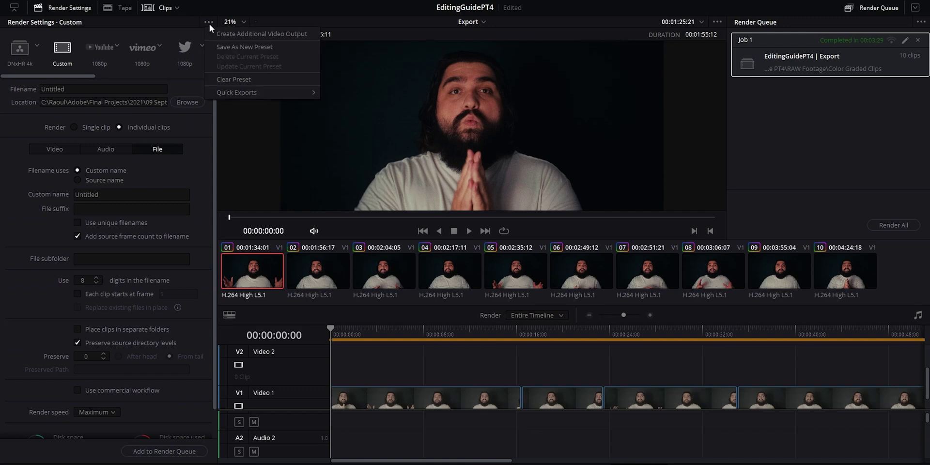
click(245, 47)
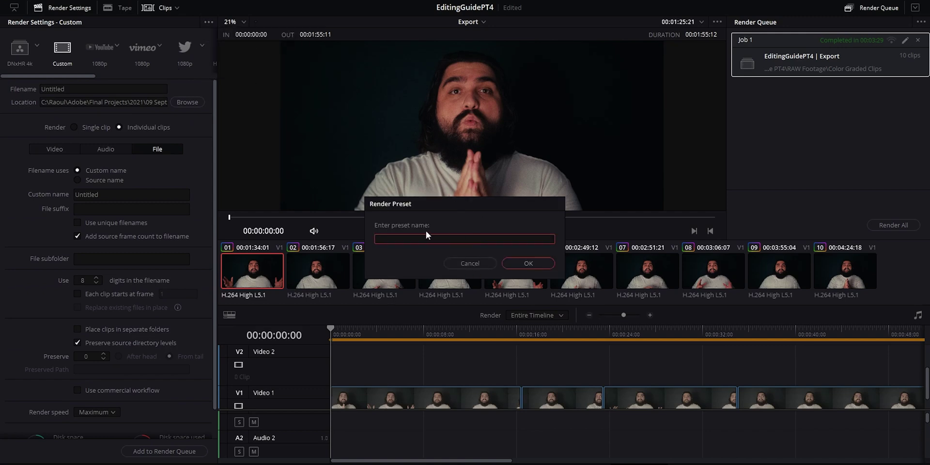
click(469, 263)
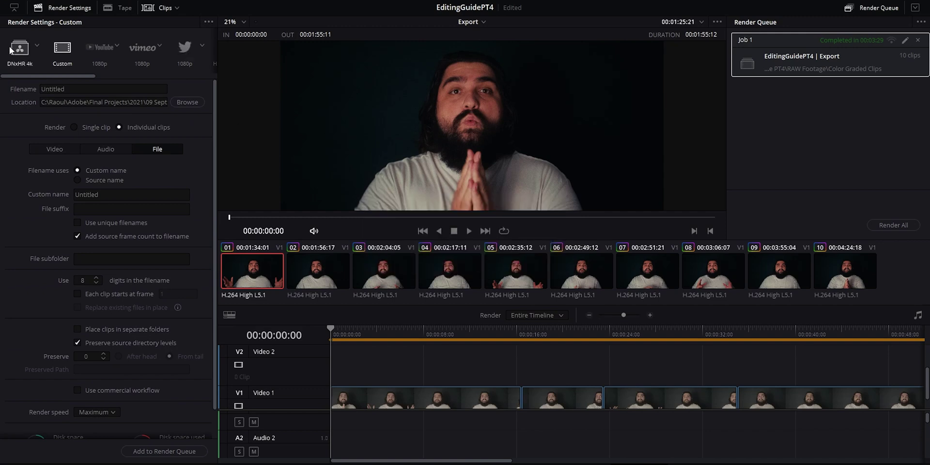
click(208, 22)
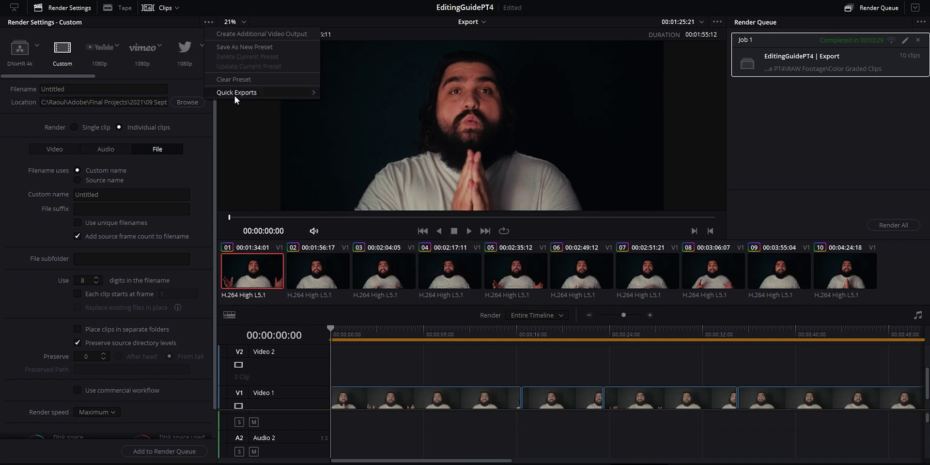
mouse_move(234, 95)
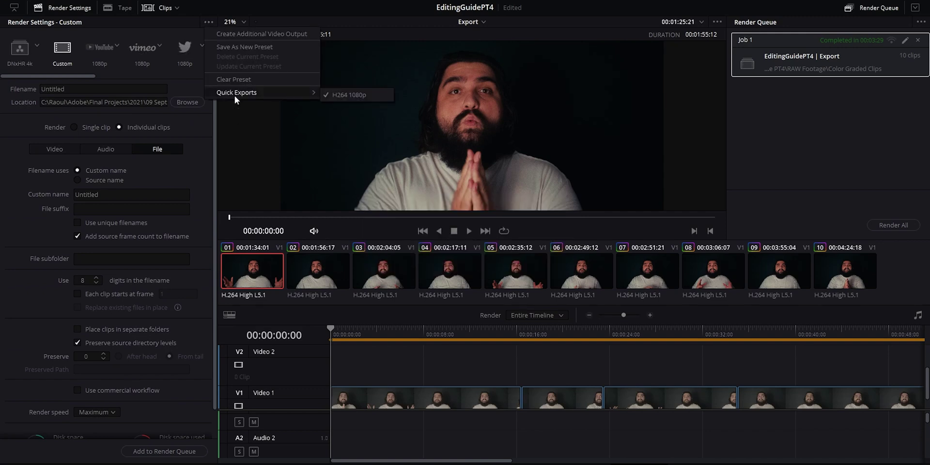
click(328, 95)
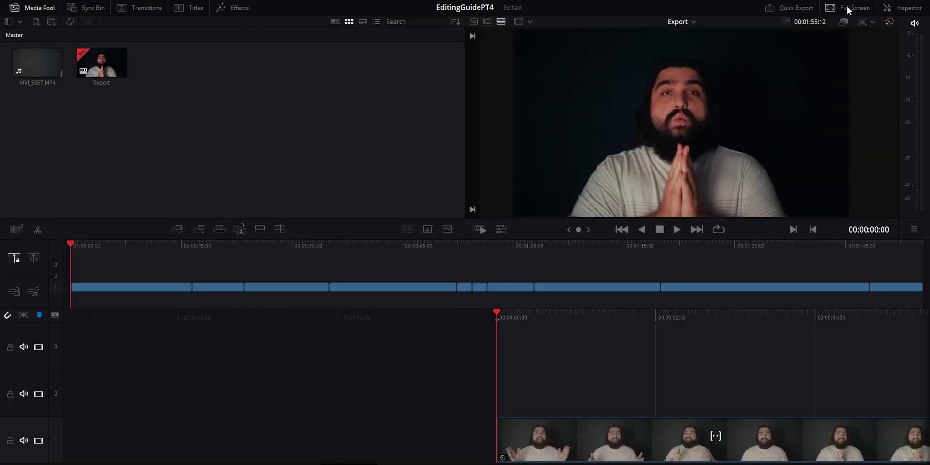
Open the H264 1080p Quick Export and check its preset name list.
click(791, 7)
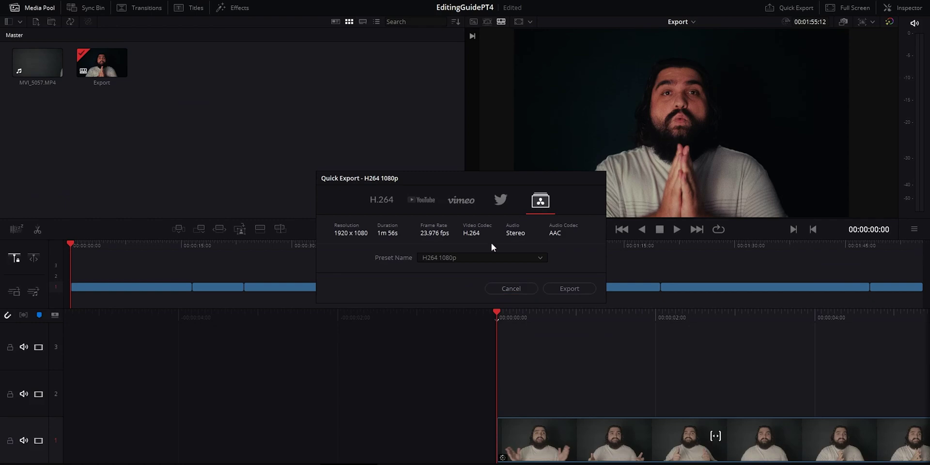
click(460, 257)
click(393, 289)
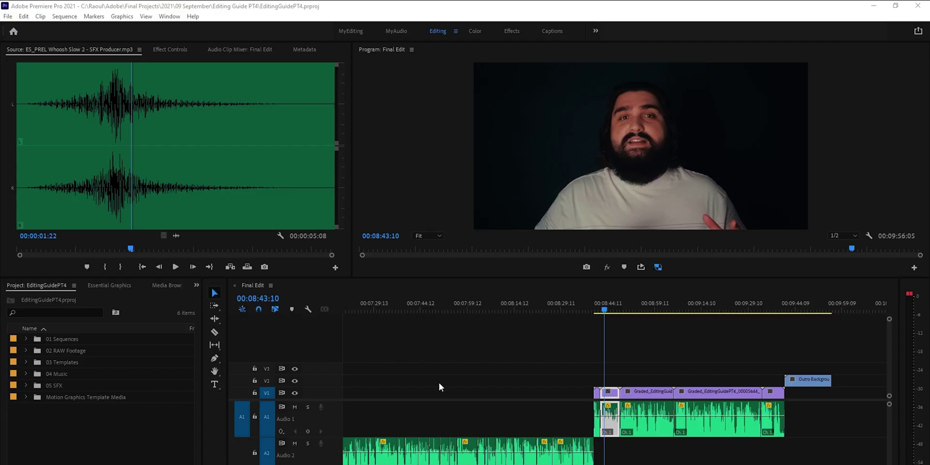
Open Premiere's File > Export > Media settings, review the Video tab and Performance choices.
click(8, 16)
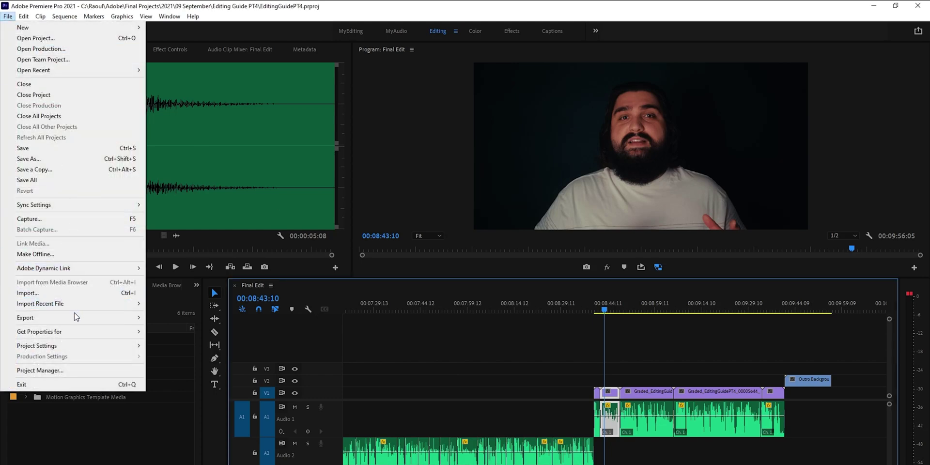
mouse_move(74, 316)
click(171, 316)
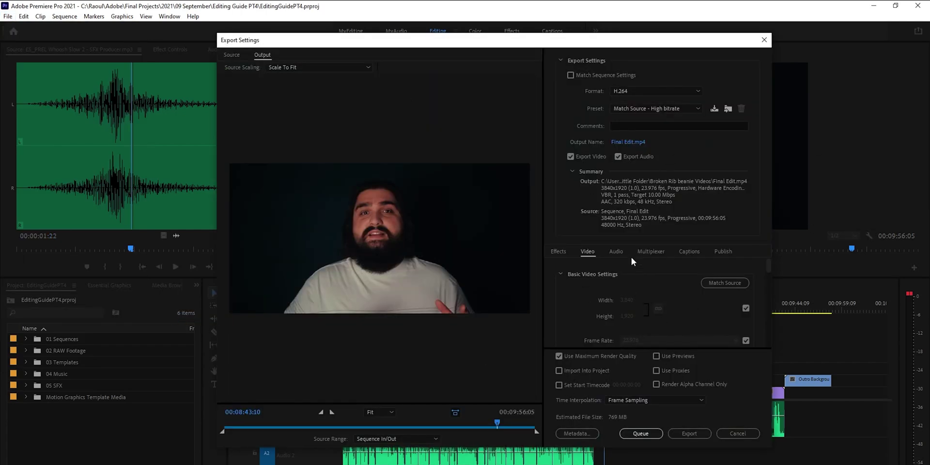
scroll(630, 295, down, 3)
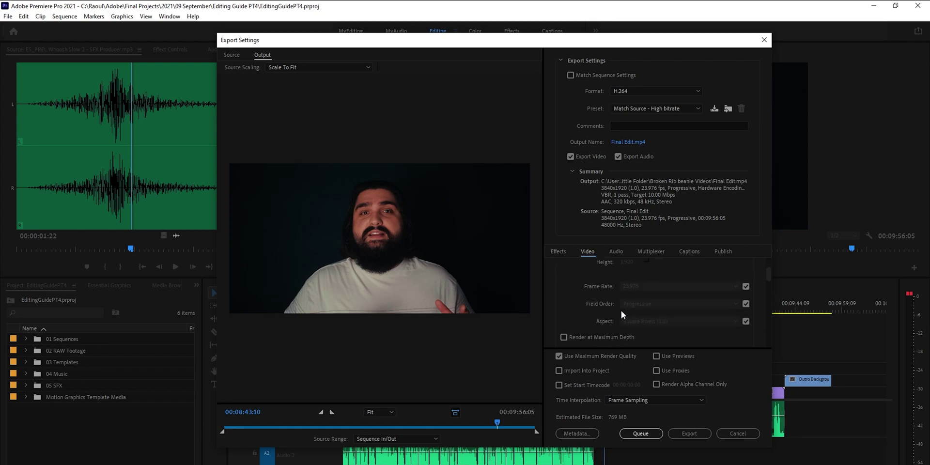
scroll(606, 310, down, 5)
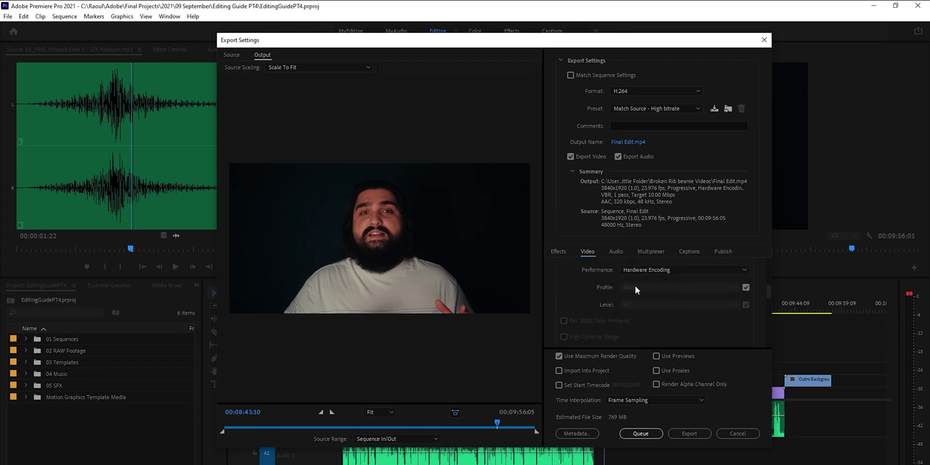
scroll(595, 312, down, 5)
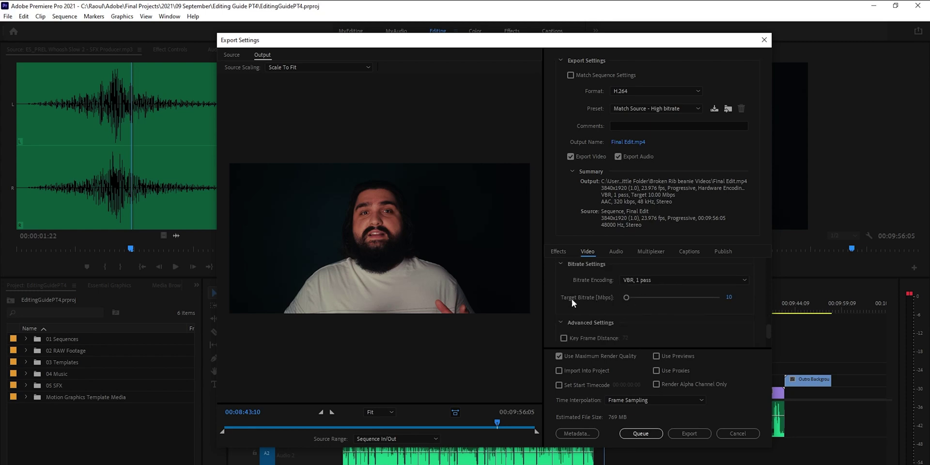
scroll(624, 312, down, 2)
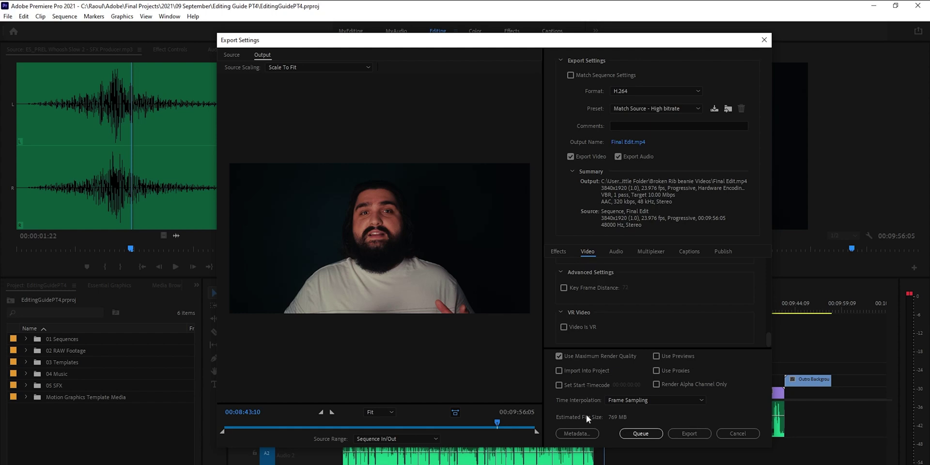
scroll(586, 314, up, 3)
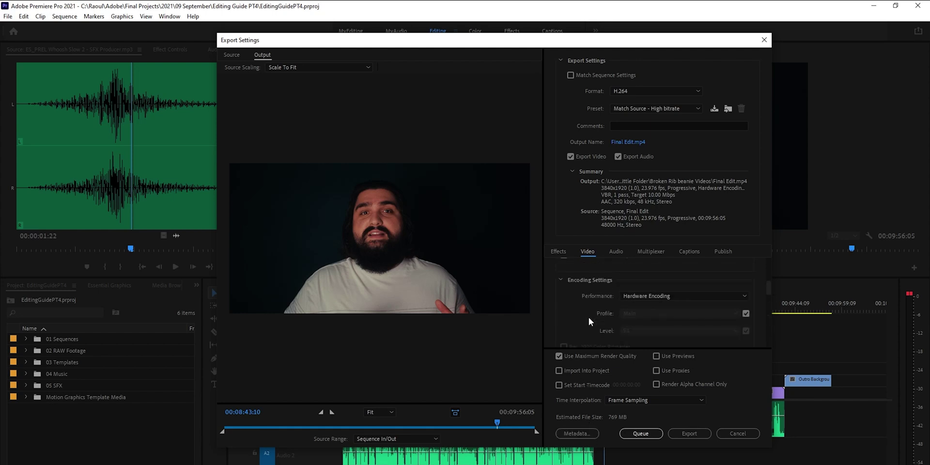
click(625, 296)
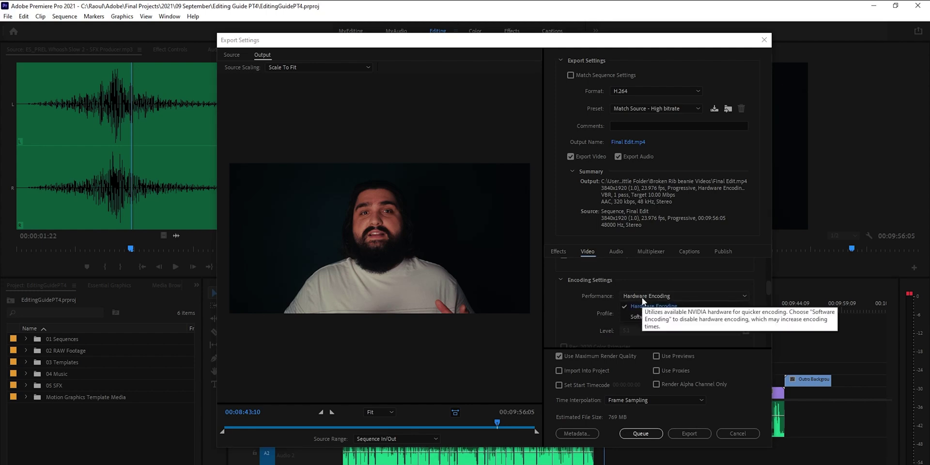